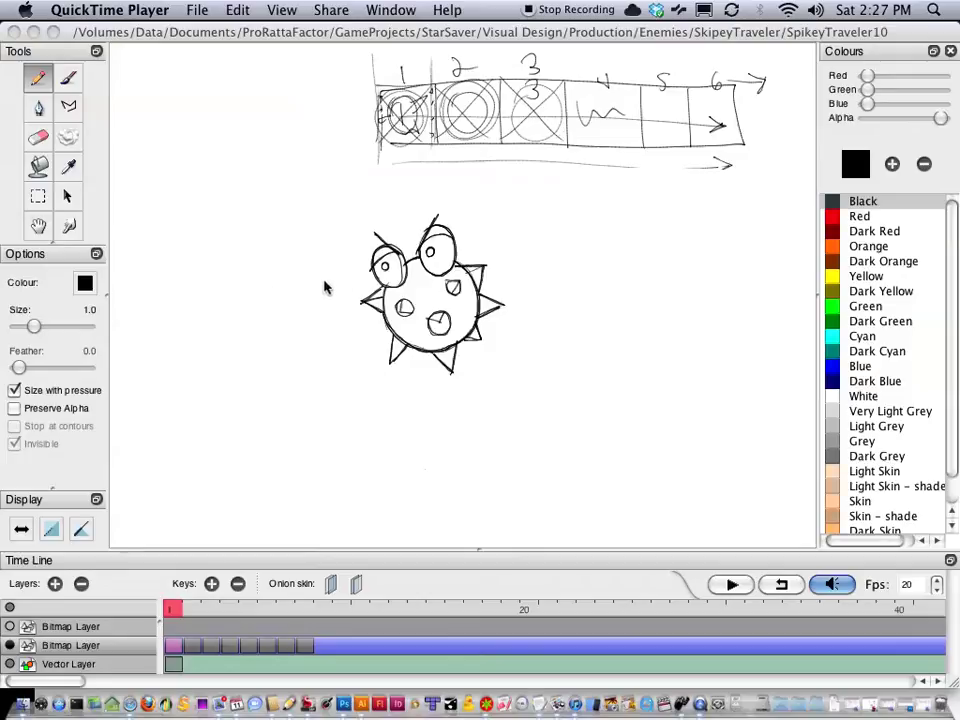
Review the creature's frames in Pencil, then the SpikeyTraveler and Beach-Ball sprite documents in Illustrator
{"action": "left_click", "coordinate": [305, 258]}
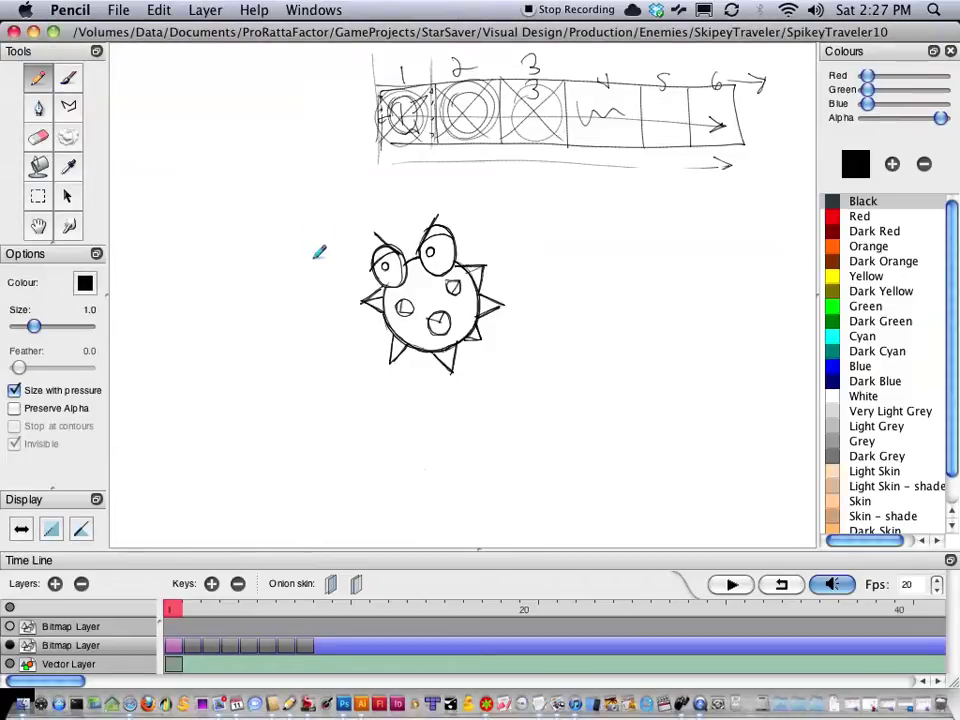
{"action": "mouse_move", "coordinate": [177, 613]}
{"action": "left_mouse_down"}
{"action": "mouse_move", "coordinate": [304, 611]}
{"action": "mouse_move", "coordinate": [177, 613]}
{"action": "left_mouse_up"}
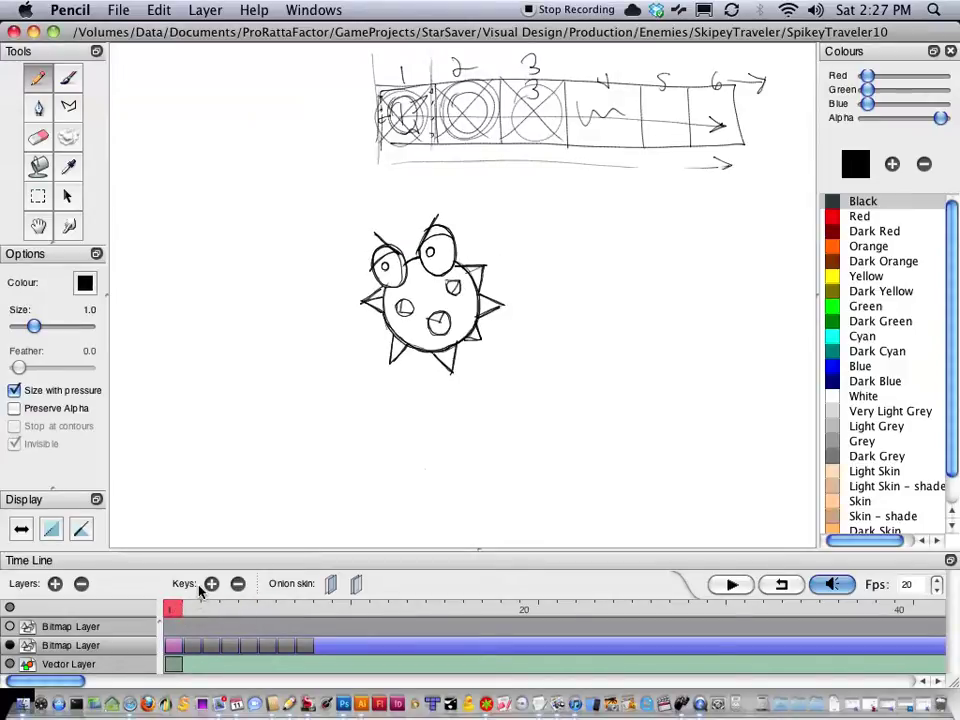
{"action": "left_click", "coordinate": [361, 706]}
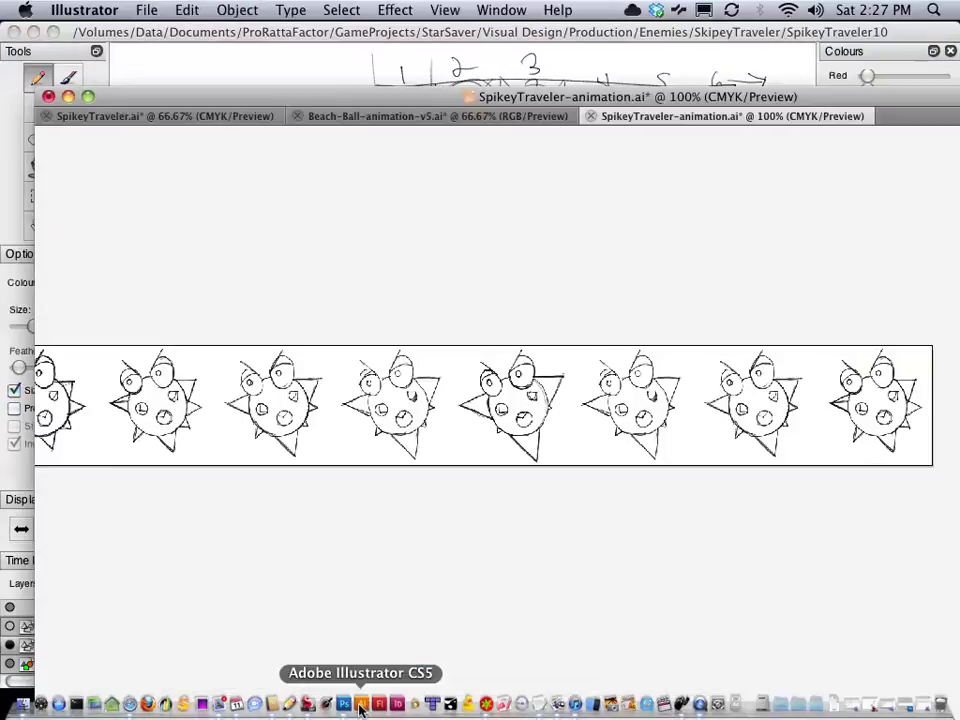
{"action": "left_click", "coordinate": [222, 118]}
{"action": "left_click", "coordinate": [333, 119]}
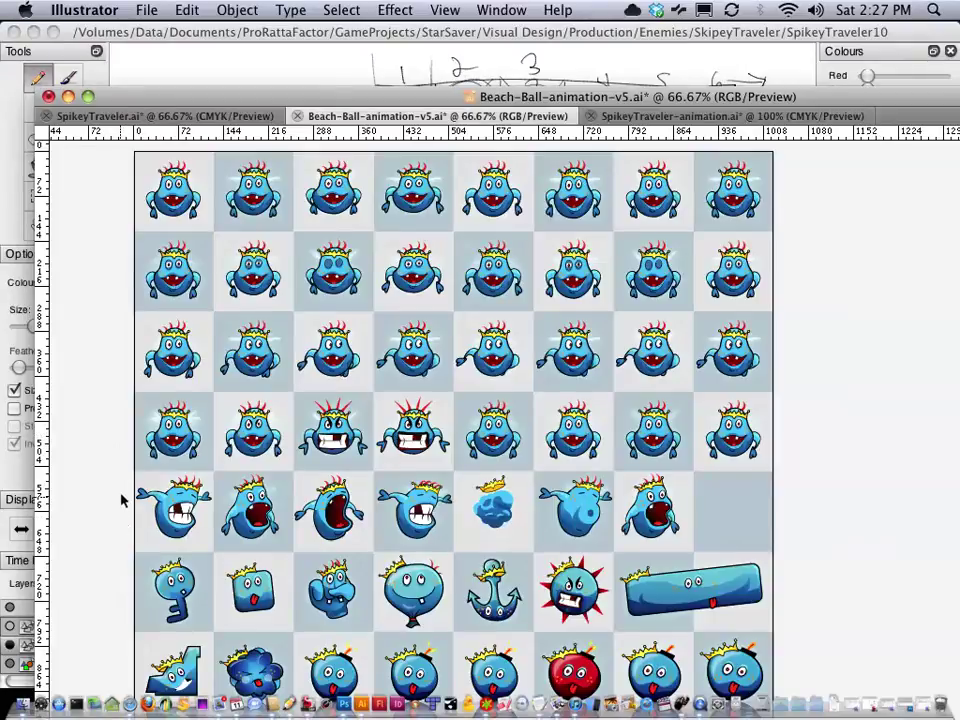
{"action": "left_click_drag", "start_coordinate": [113, 490], "coordinate": [514, 536]}
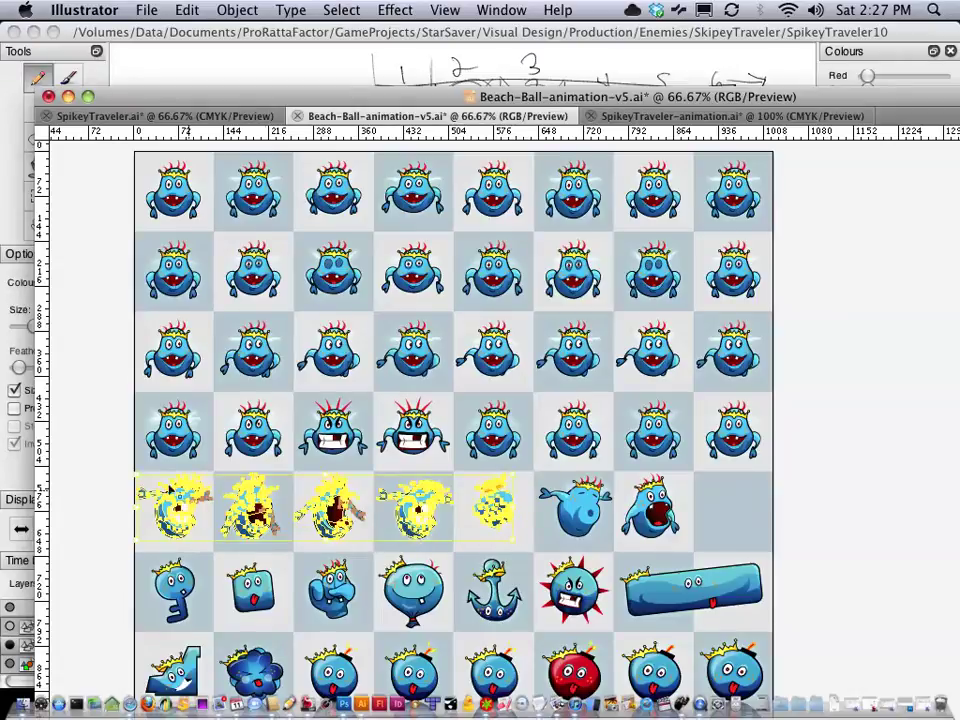
{"action": "left_click", "coordinate": [116, 456]}
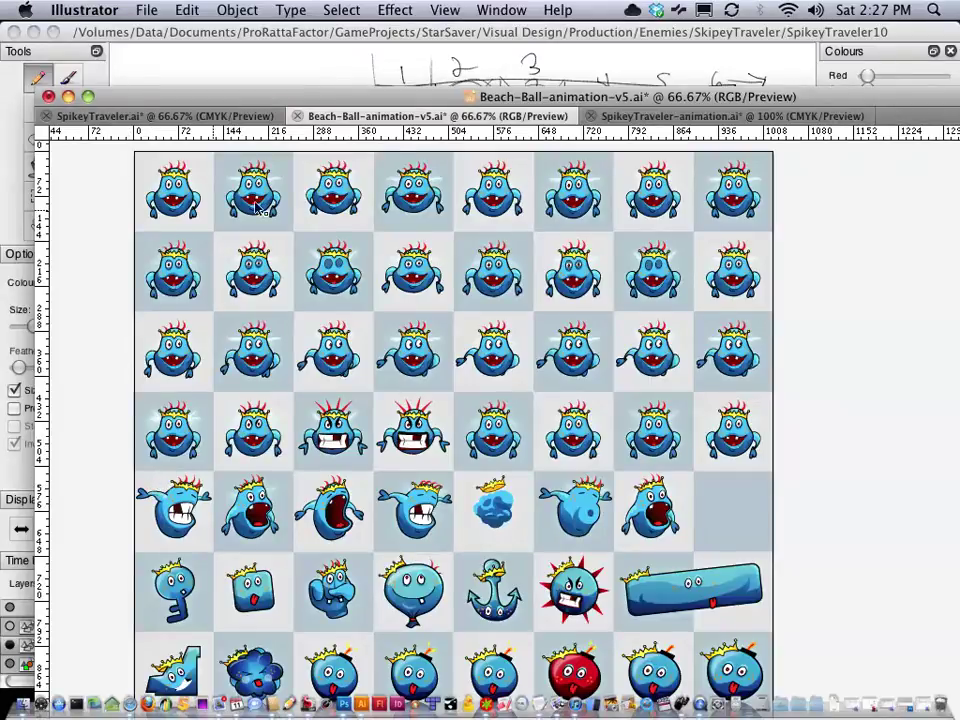
Back in Pencil, scrub to frame 8 and show the Powers of 2 notes layer
{"action": "left_click", "coordinate": [222, 78]}
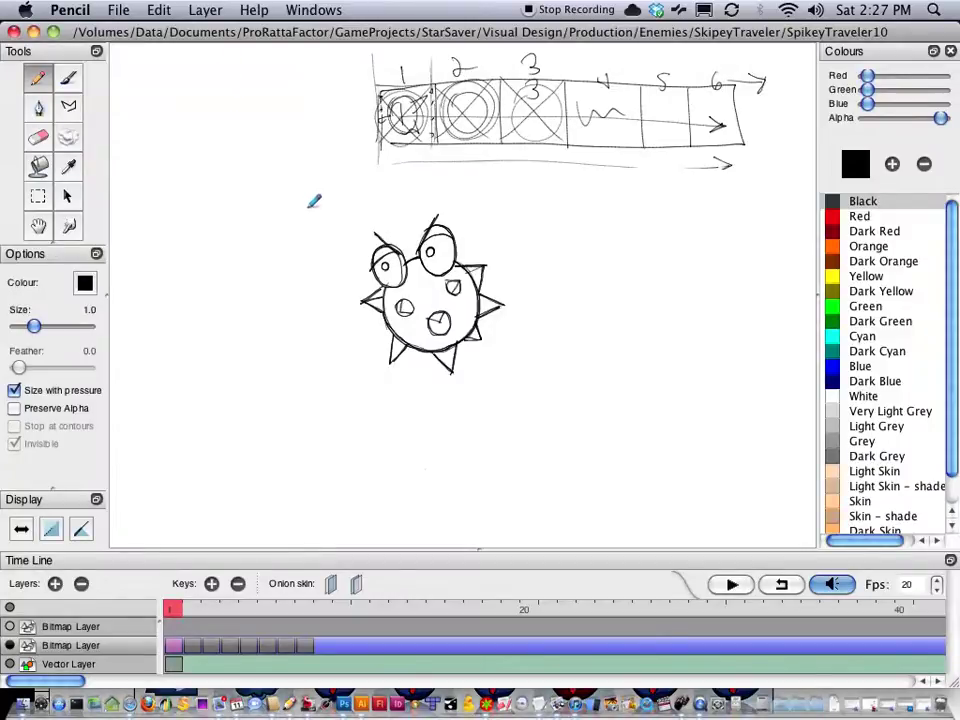
{"action": "mouse_move", "coordinate": [304, 610]}
{"action": "left_mouse_down"}
{"action": "mouse_move", "coordinate": [191, 608]}
{"action": "mouse_move", "coordinate": [298, 612]}
{"action": "left_mouse_up"}
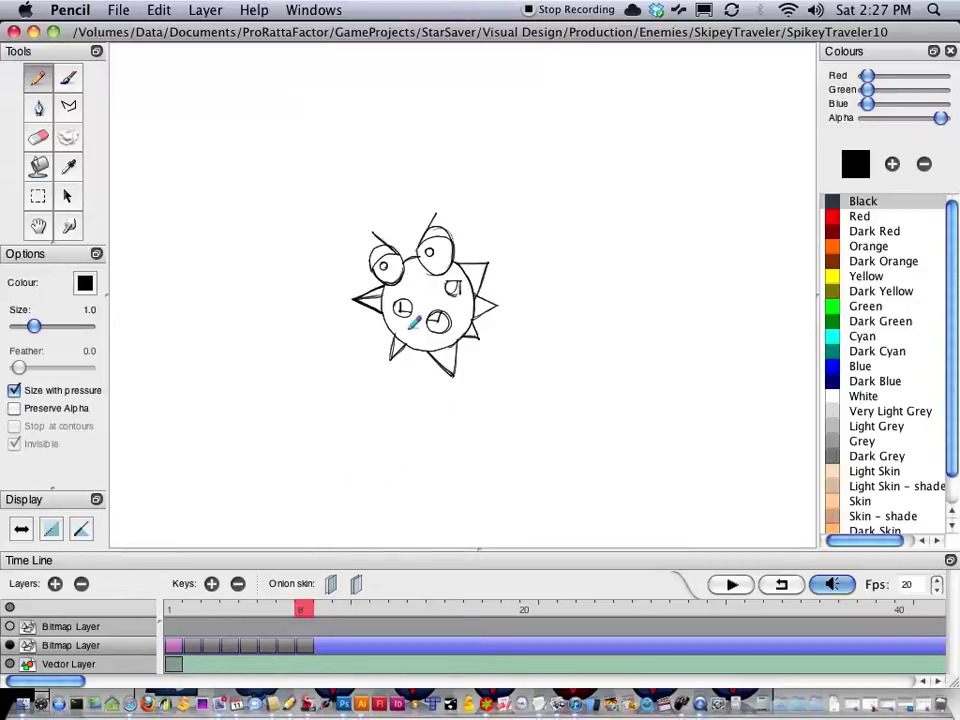
{"action": "left_click", "coordinate": [12, 626]}
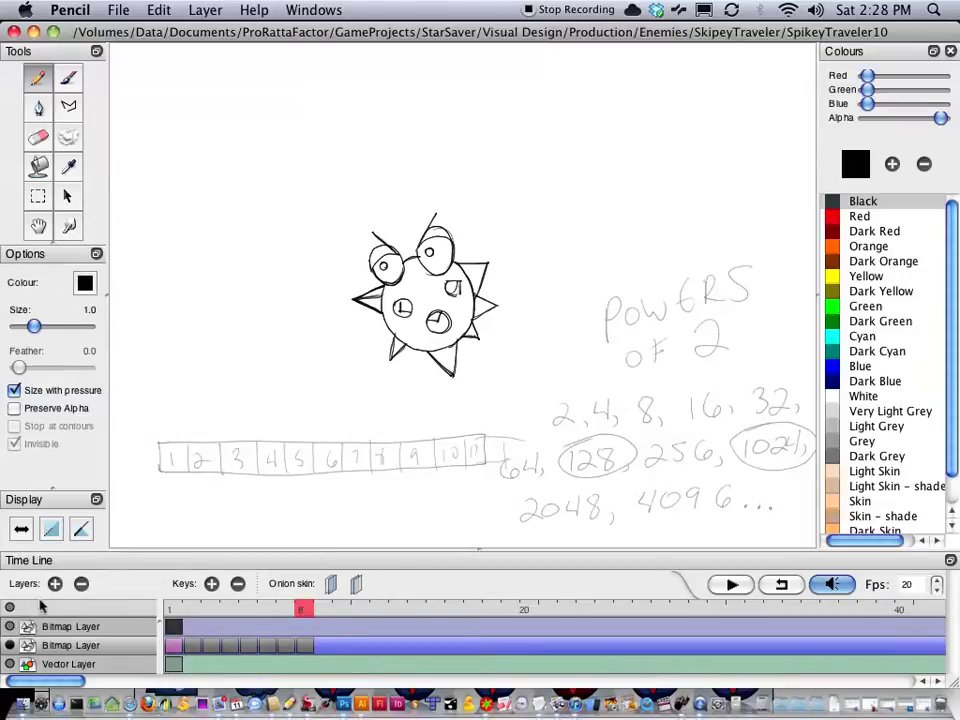
On the notes layer, draw an arrow toward the 2, 4, 8 list, then circle 2048 and undo it
{"action": "left_click", "coordinate": [72, 627]}
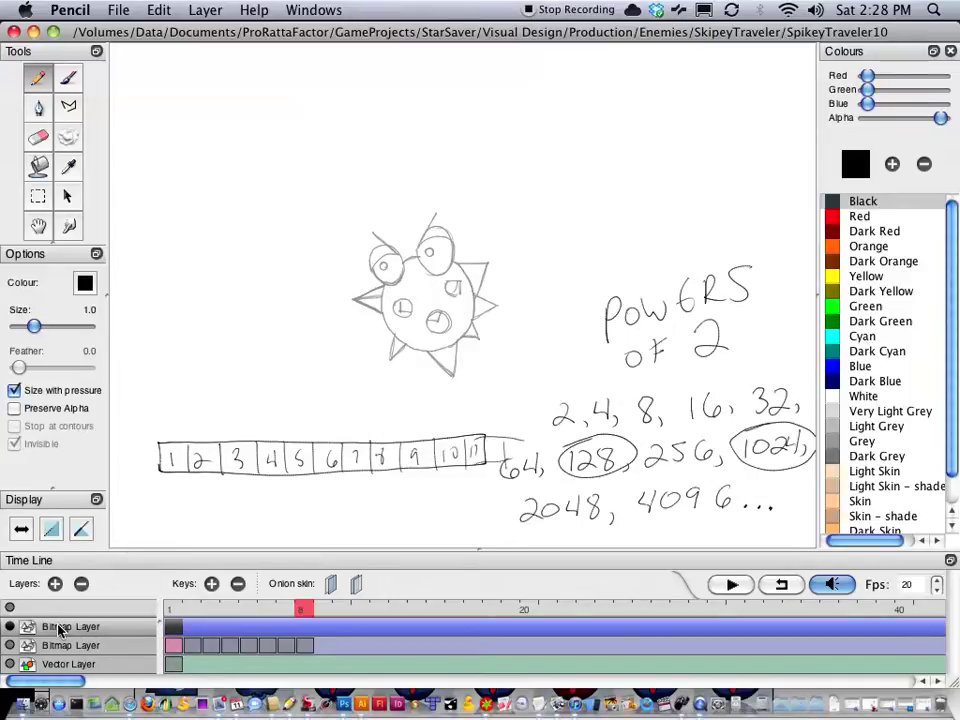
{"action": "mouse_move", "coordinate": [513, 371]}
{"action": "left_mouse_down"}
{"action": "mouse_move", "coordinate": [549, 391]}
{"action": "mouse_move", "coordinate": [541, 389]}
{"action": "mouse_move", "coordinate": [557, 386]}
{"action": "left_mouse_up"}
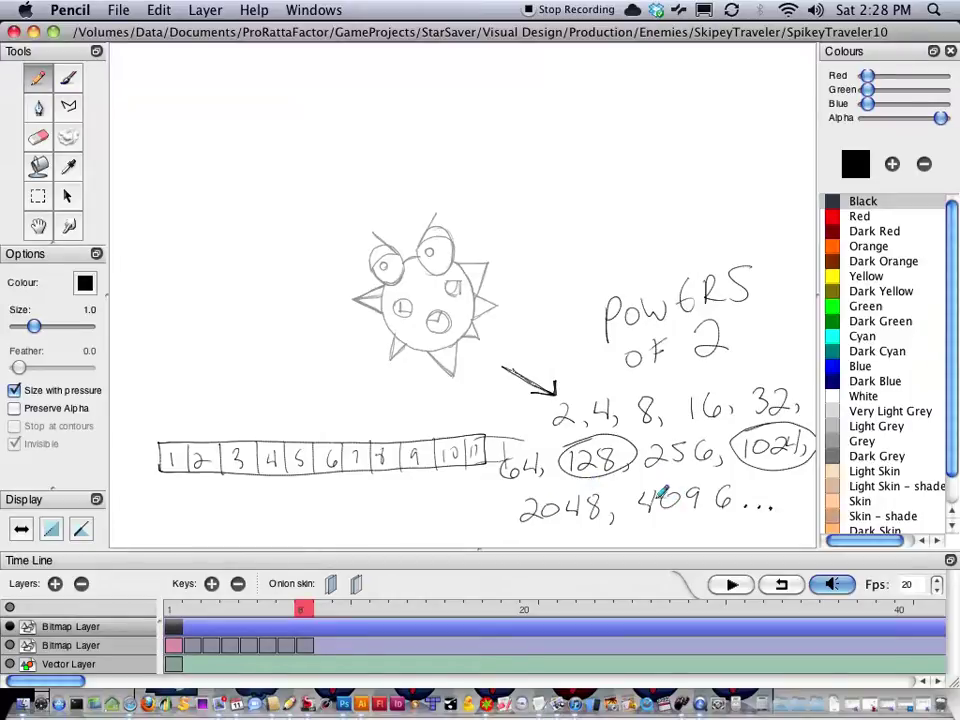
{"action": "mouse_move", "coordinate": [540, 485]}
{"action": "left_mouse_down"}
{"action": "mouse_move", "coordinate": [615, 485]}
{"action": "mouse_move", "coordinate": [554, 537]}
{"action": "mouse_move", "coordinate": [540, 480]}
{"action": "left_mouse_up"}
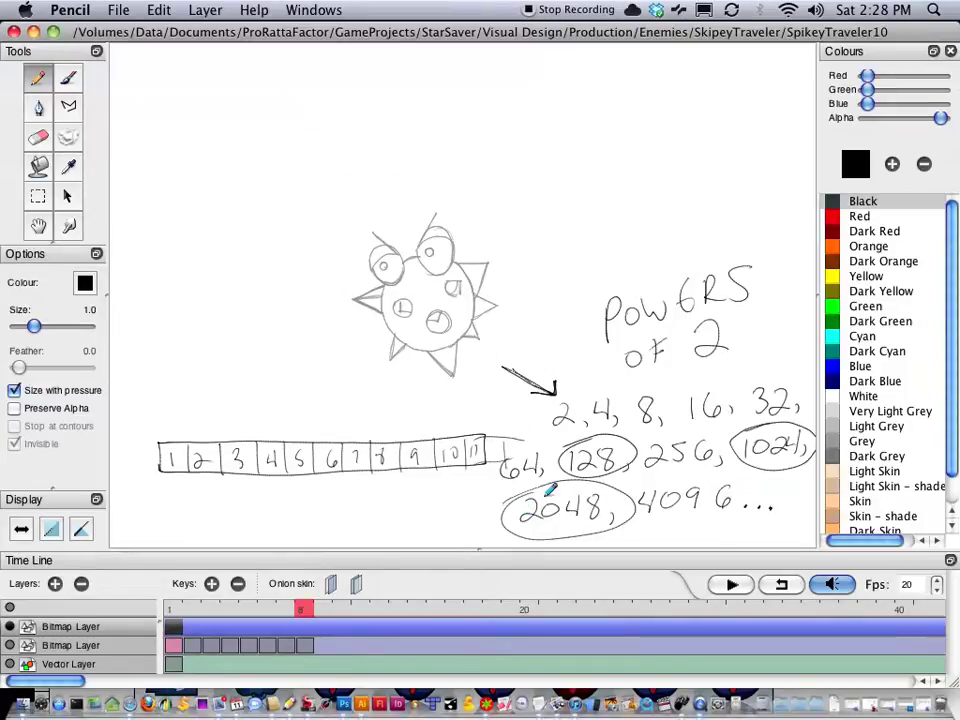
{"action": "left_click", "coordinate": [158, 10]}
{"action": "left_click", "coordinate": [166, 32]}
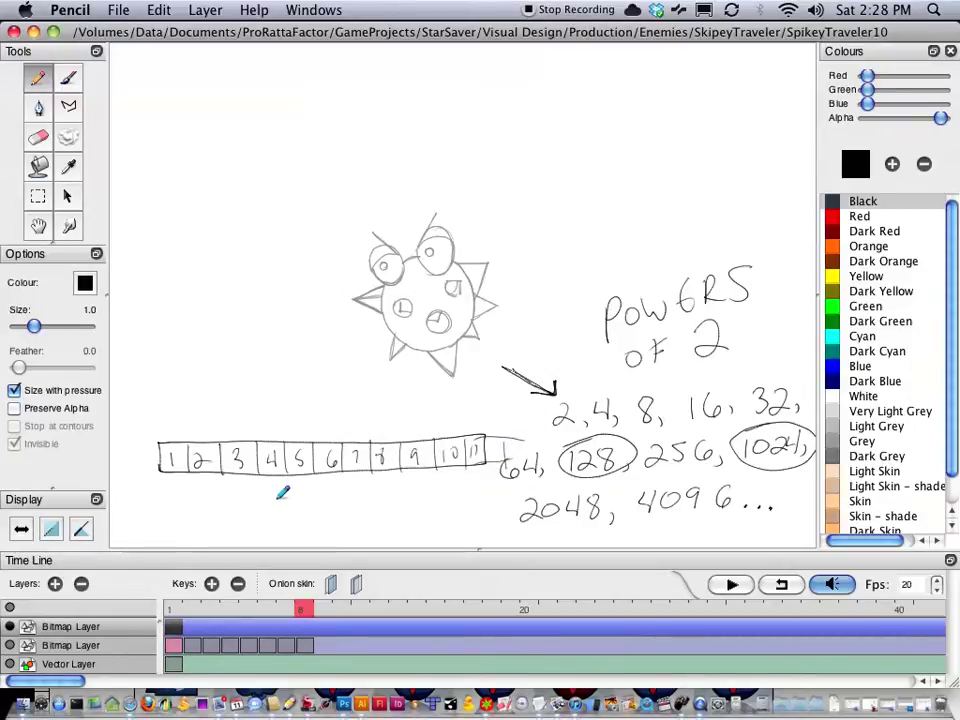
In Illustrator, create a new document with Width 1024 px and Height 128 px
{"action": "left_click", "coordinate": [363, 706]}
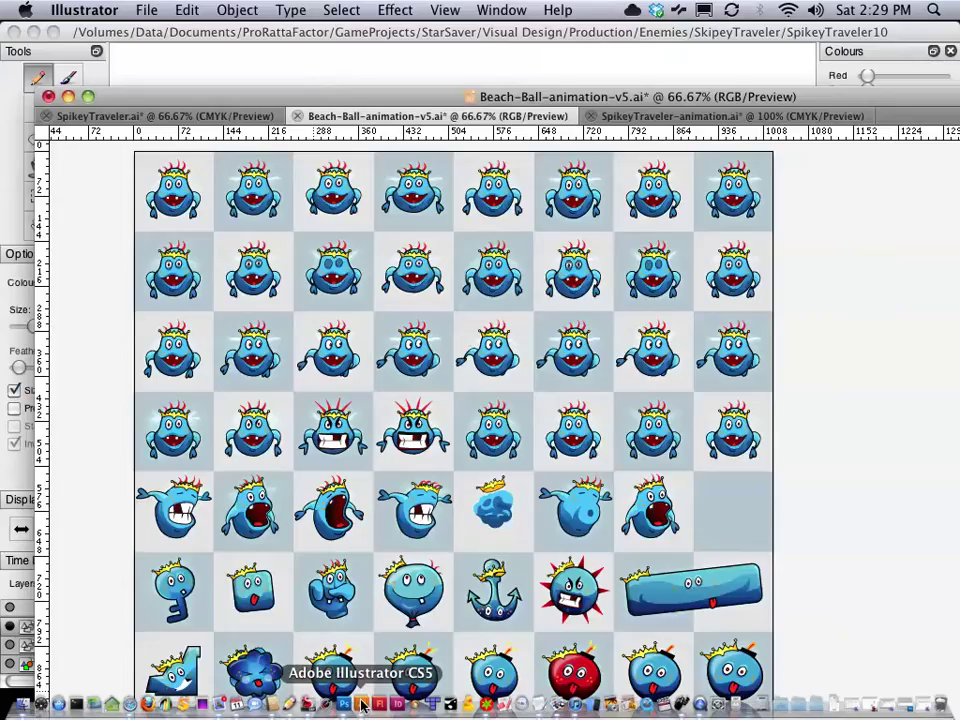
{"action": "left_click", "coordinate": [146, 10]}
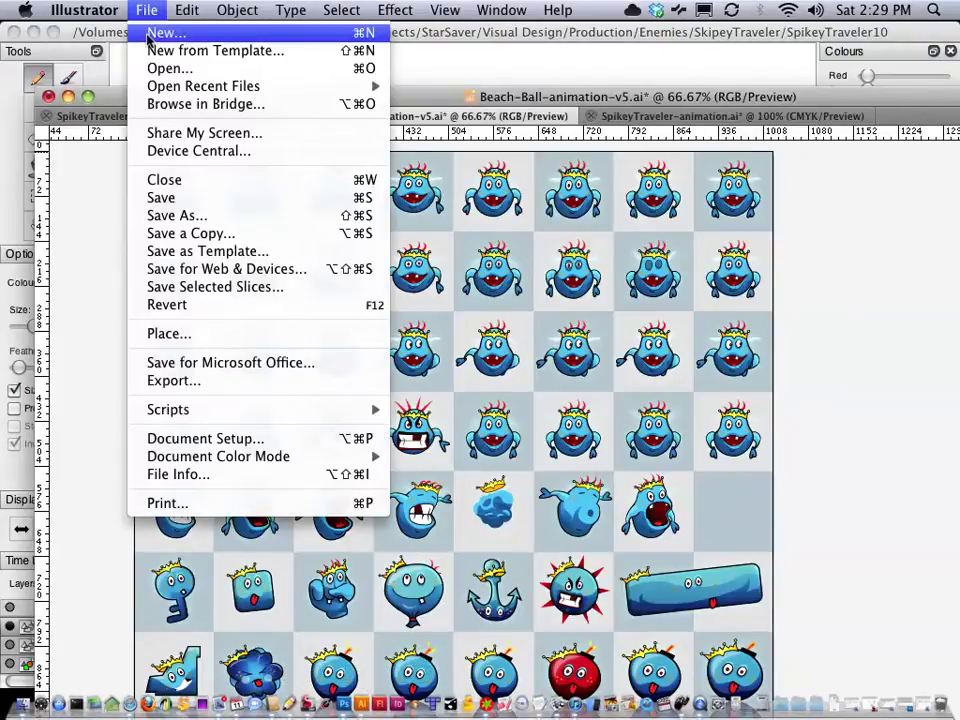
{"action": "left_click", "coordinate": [150, 34]}
{"action": "key", "text": "Tab"}
{"action": "key", "text": "Tab"}
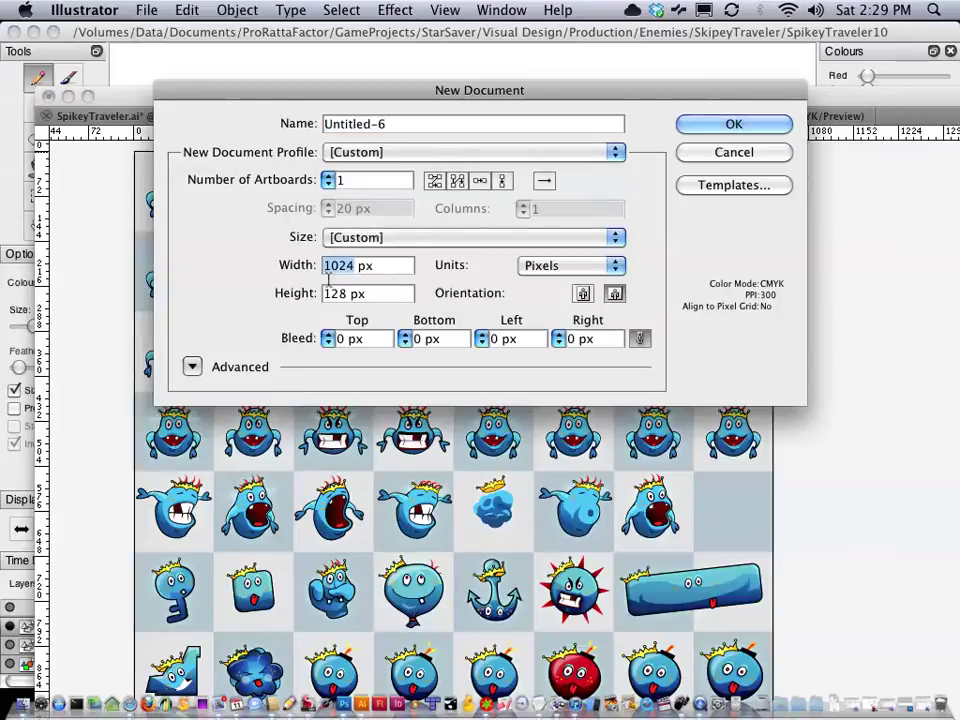
{"action": "double_click", "coordinate": [340, 293]}
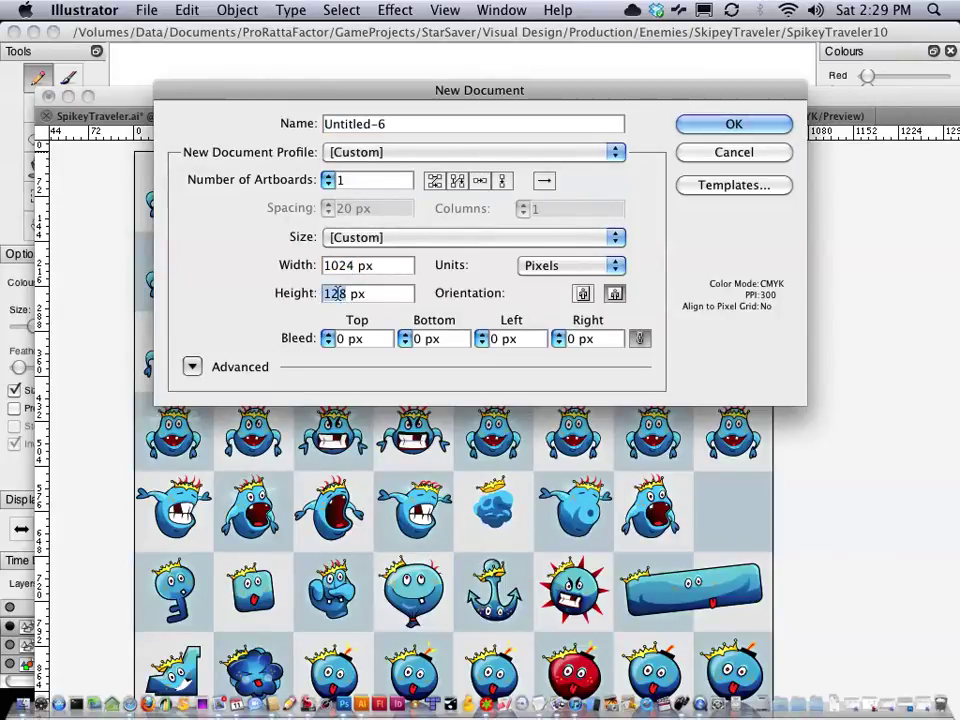
{"action": "left_click", "coordinate": [343, 293]}
{"action": "double_click", "coordinate": [340, 293]}
{"action": "double_click", "coordinate": [355, 265]}
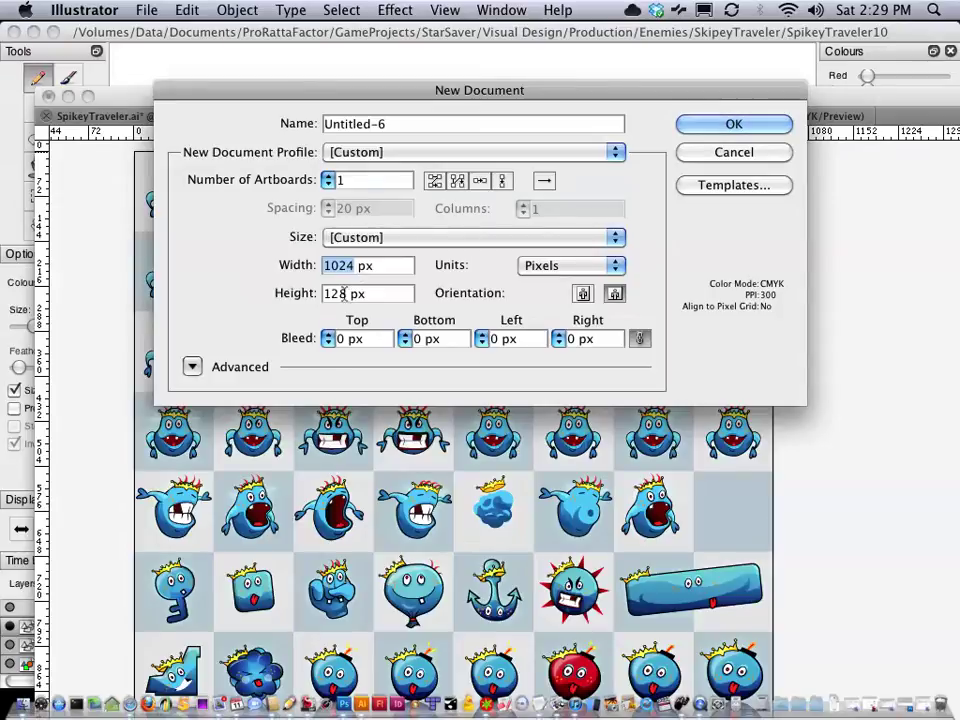
{"action": "key", "text": "Right"}
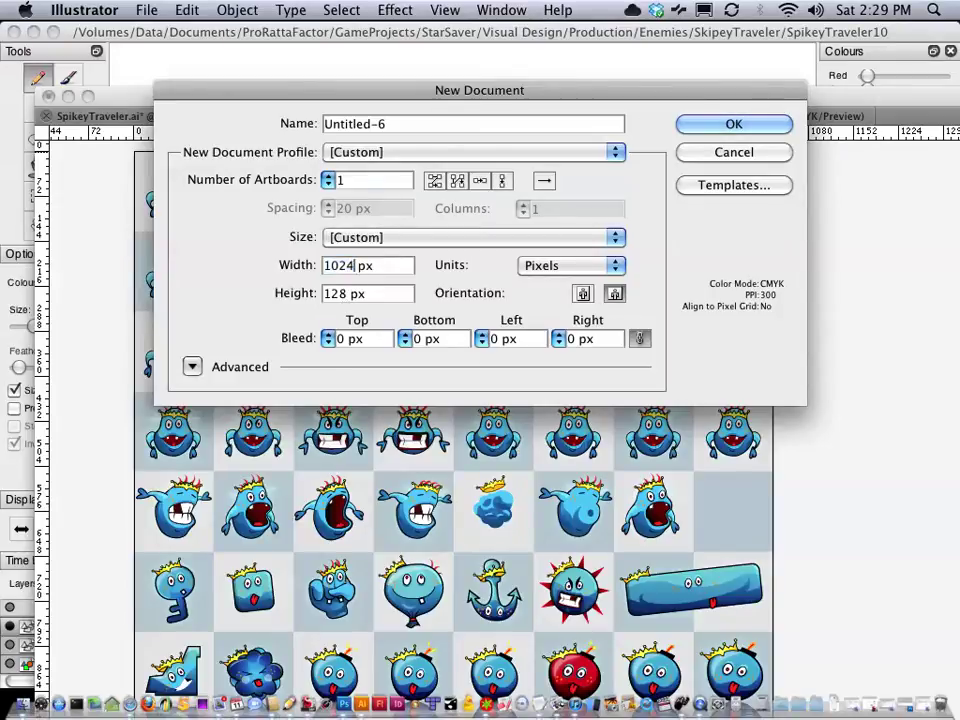
{"action": "key", "text": "Tab"}
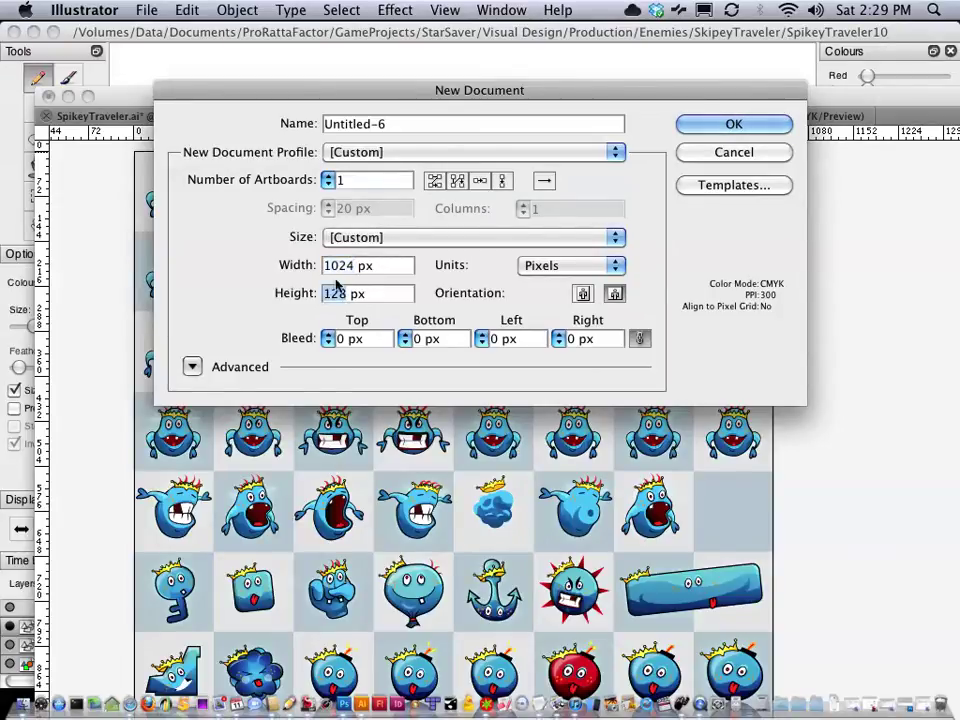
{"action": "double_click", "coordinate": [328, 266]}
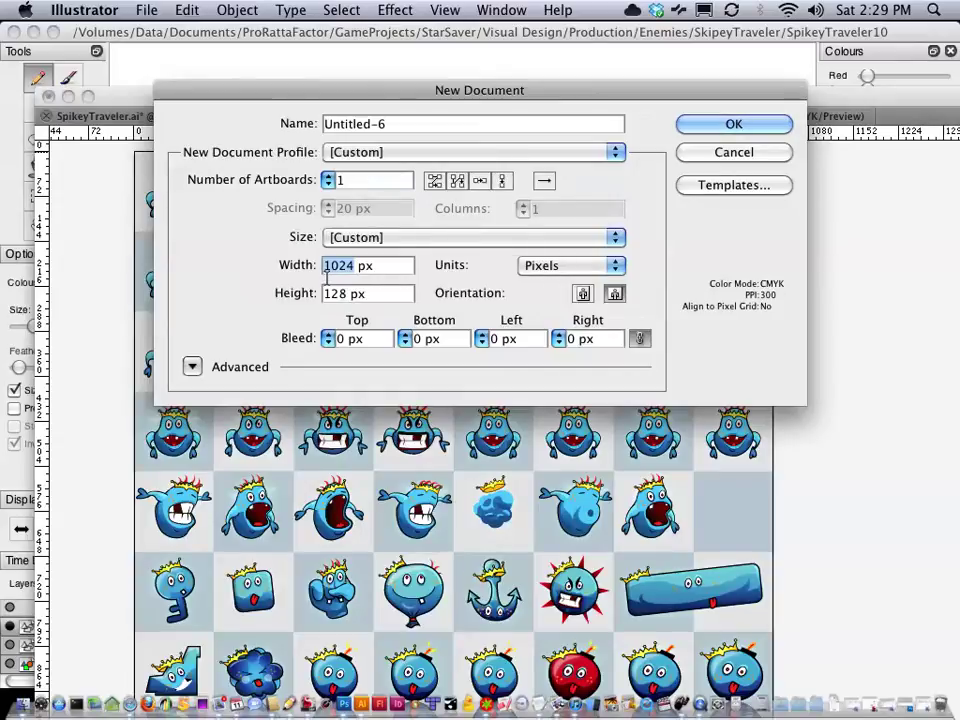
{"action": "left_click", "coordinate": [698, 126]}
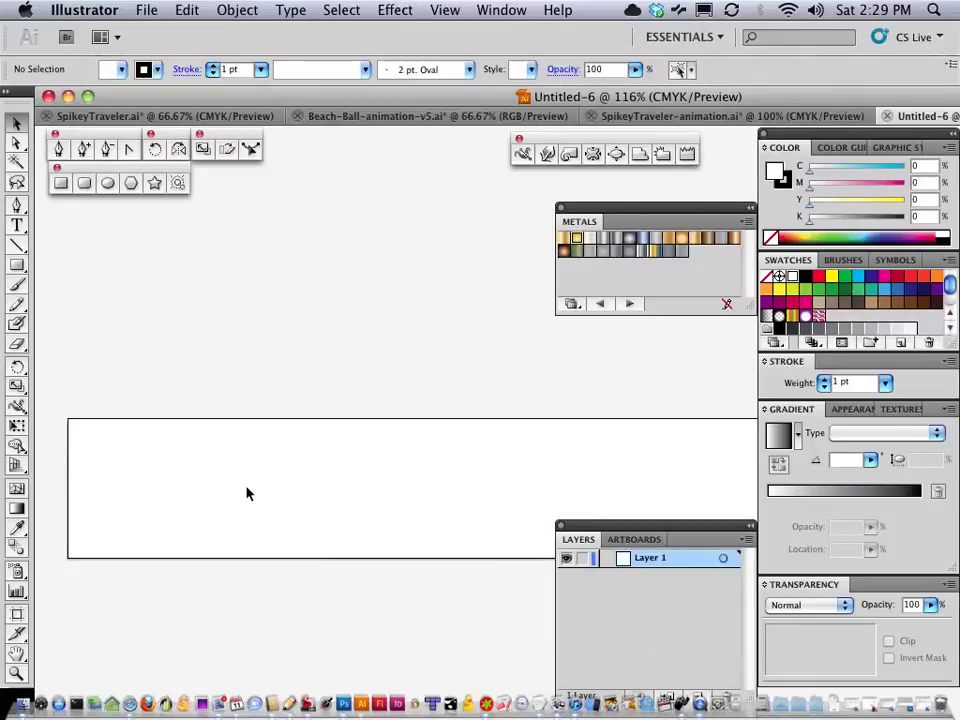
Zoom the view to 100% and set the document colour mode to RGB Color
{"action": "key", "text": "z"}
{"action": "left_click", "coordinate": [300, 475], "text": "alt"}
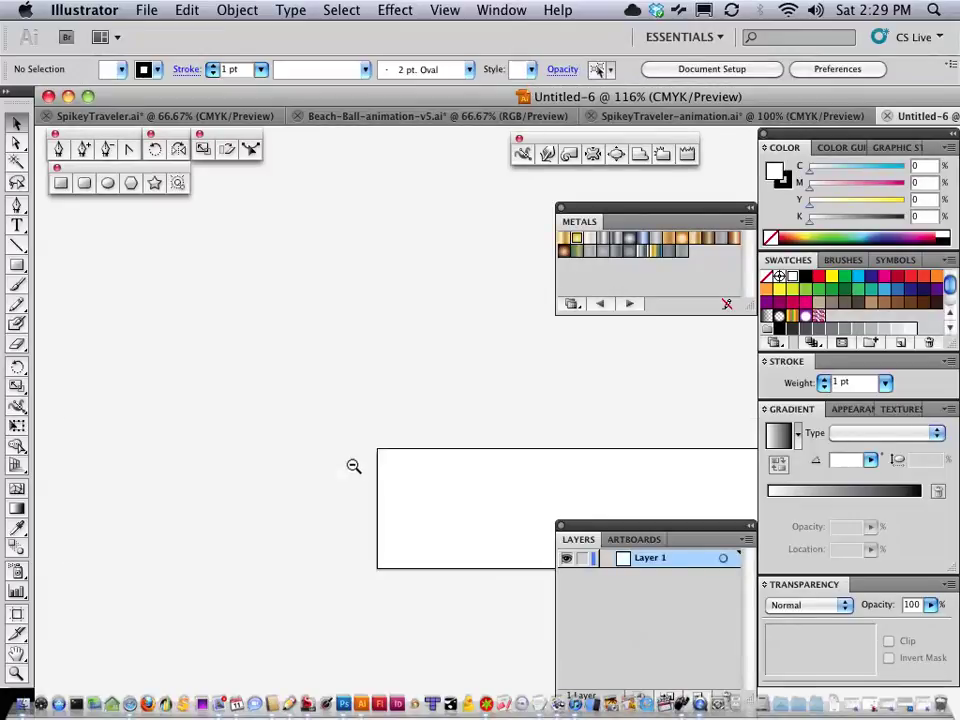
{"action": "left_click", "coordinate": [353, 464], "text": "alt"}
{"action": "left_click_drag", "start_coordinate": [368, 476], "coordinate": [274, 456]}
{"action": "left_click", "coordinate": [276, 435]}
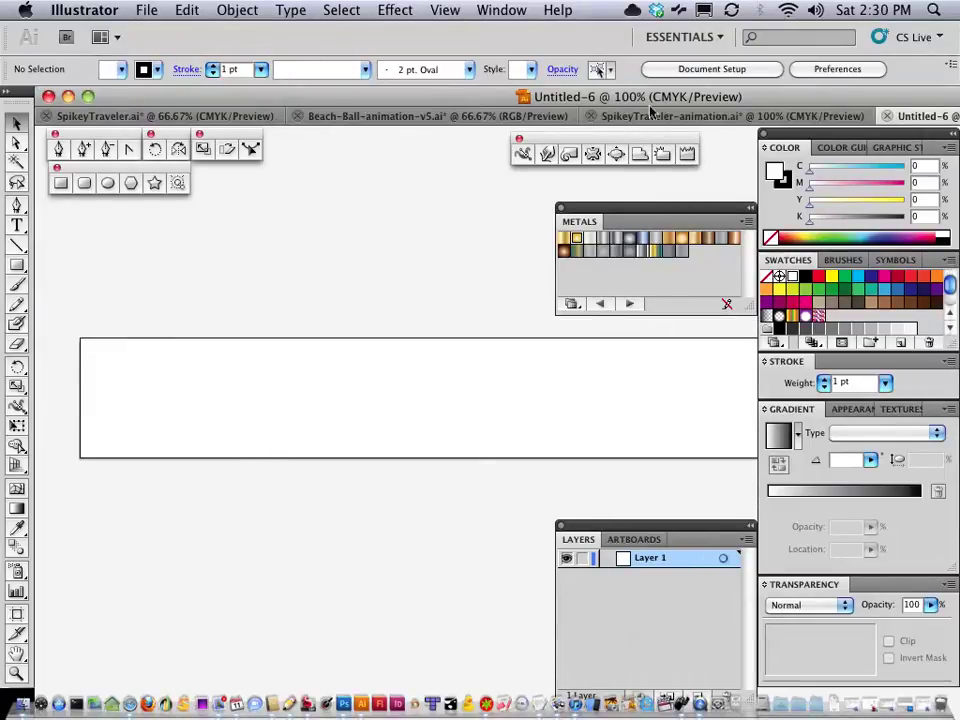
{"action": "left_click", "coordinate": [146, 10]}
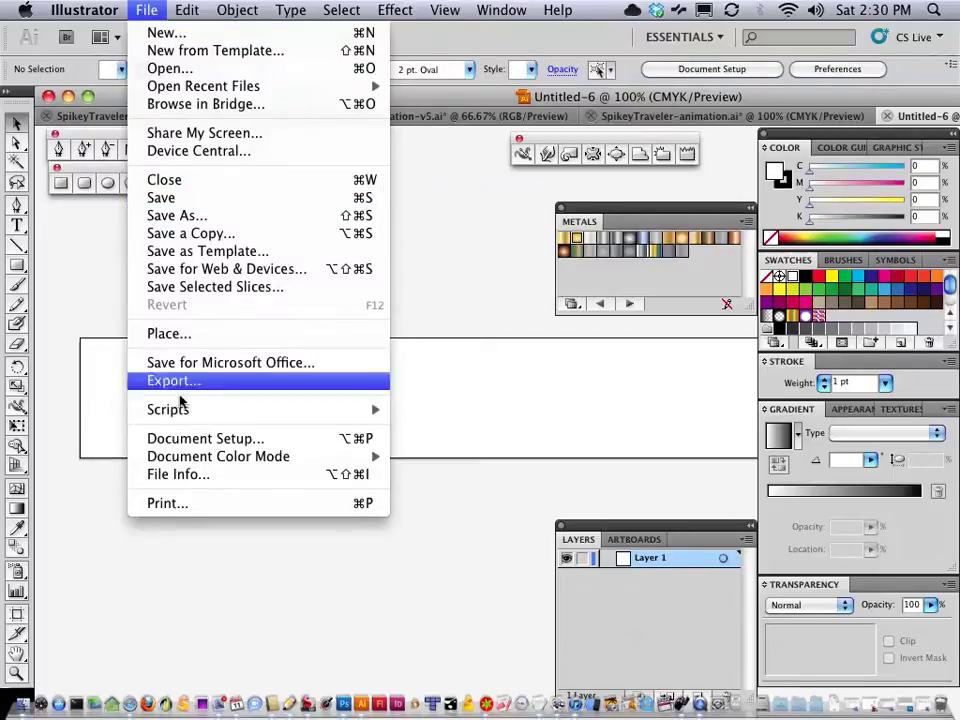
{"action": "mouse_move", "coordinate": [238, 462]}
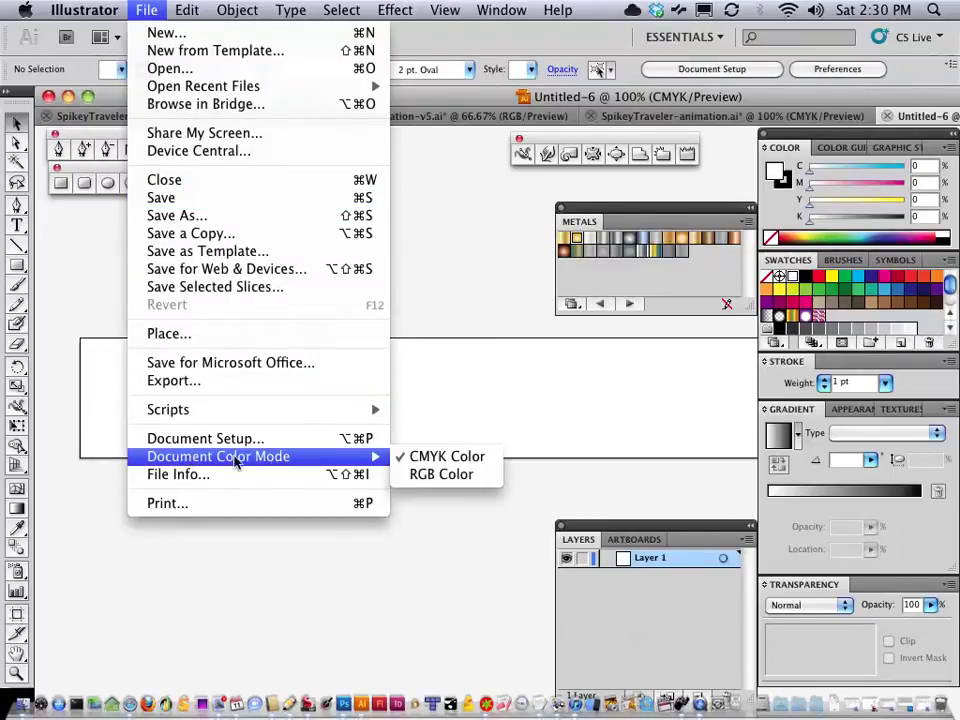
{"action": "left_click", "coordinate": [423, 480]}
Add Layer 2 above Layer 1, then make Layer 1 the active layer
{"action": "left_click_drag", "start_coordinate": [620, 527], "coordinate": [602, 486]}
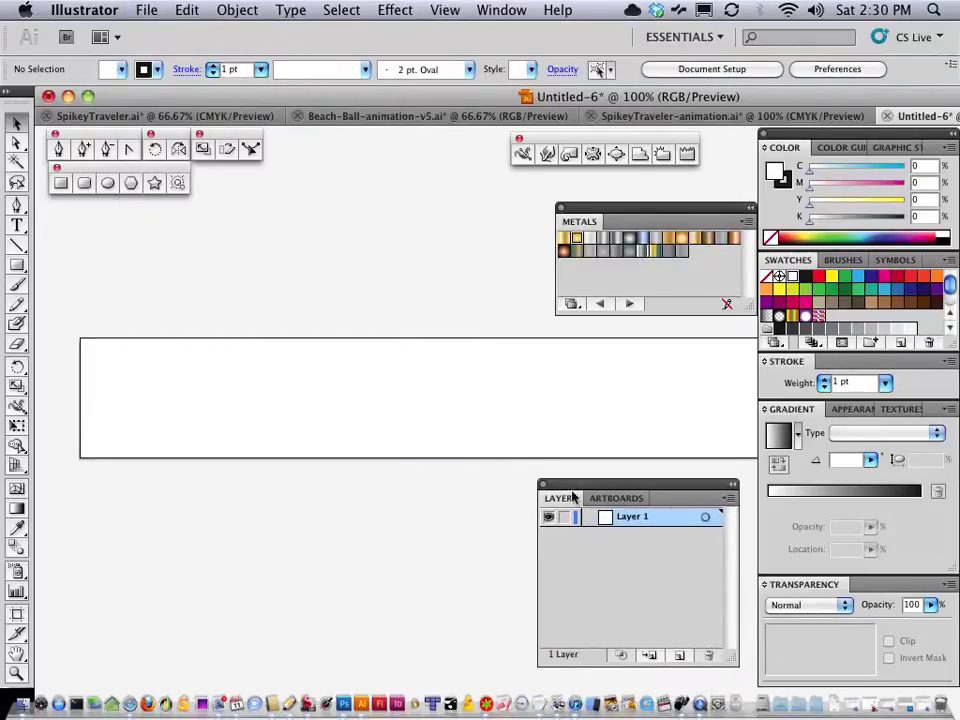
{"action": "left_click", "coordinate": [679, 655]}
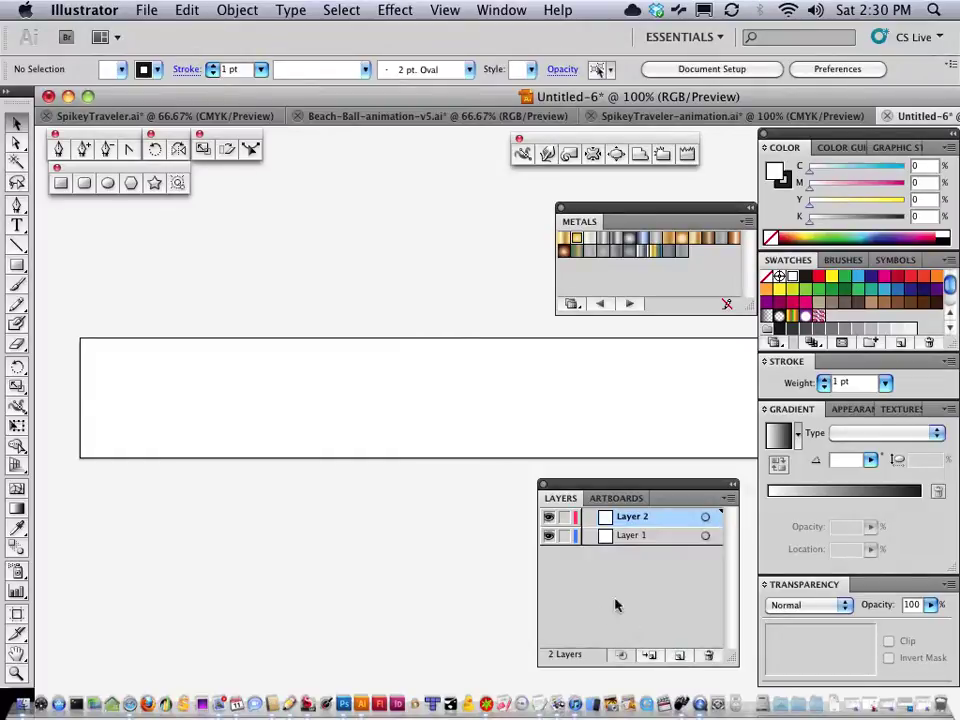
{"action": "left_click", "coordinate": [604, 538]}
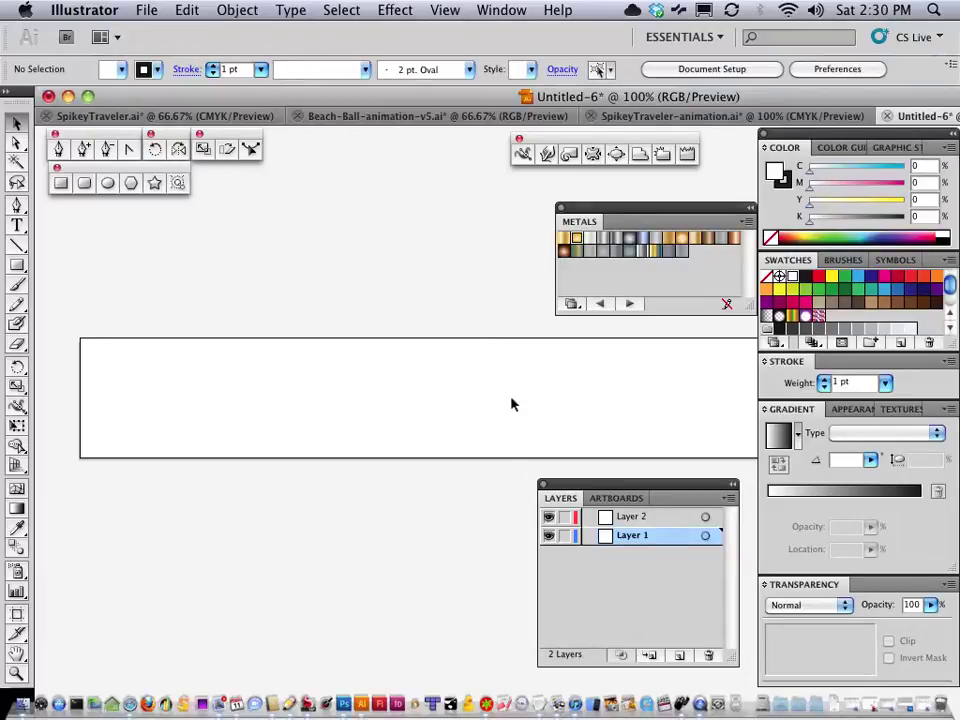
Create a 128 × 128 px square with the Rectangle tool
{"action": "left_click", "coordinate": [60, 186]}
{"action": "left_click", "coordinate": [184, 364]}
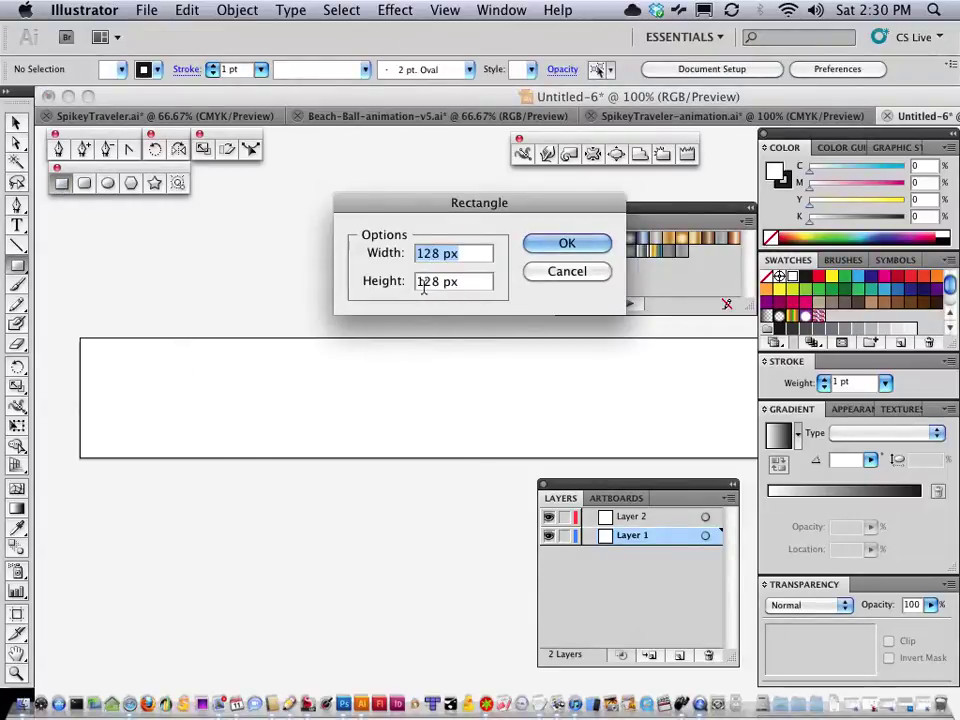
{"action": "left_click", "coordinate": [565, 243]}
{"action": "left_click", "coordinate": [16, 122]}
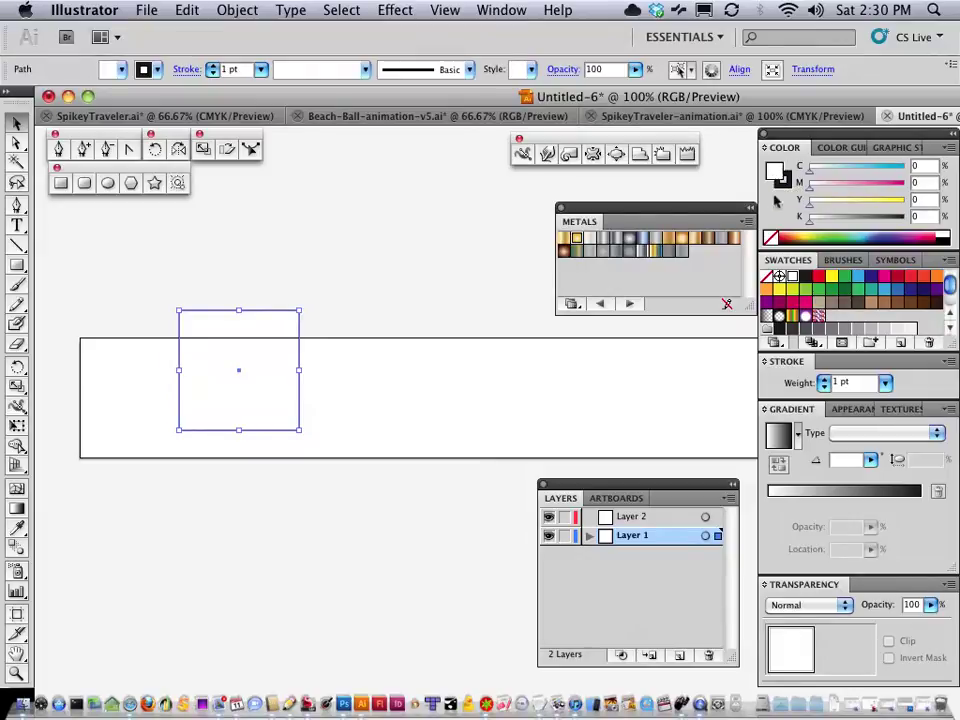
Give the square a green fill and no stroke, then select it
{"action": "left_click", "coordinate": [809, 287]}
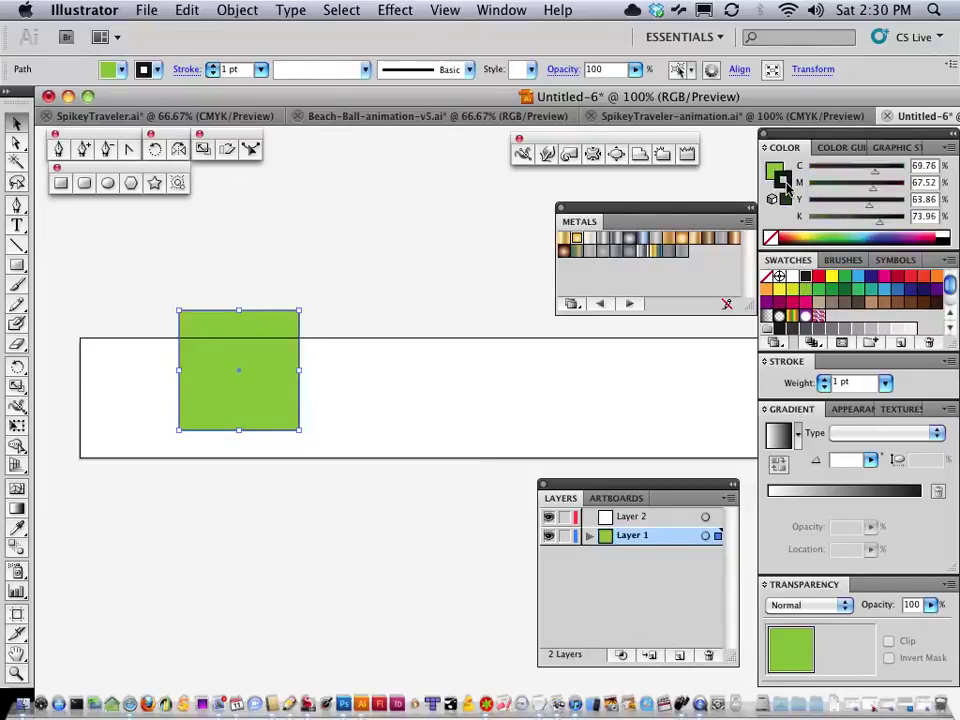
{"action": "left_click", "coordinate": [771, 238]}
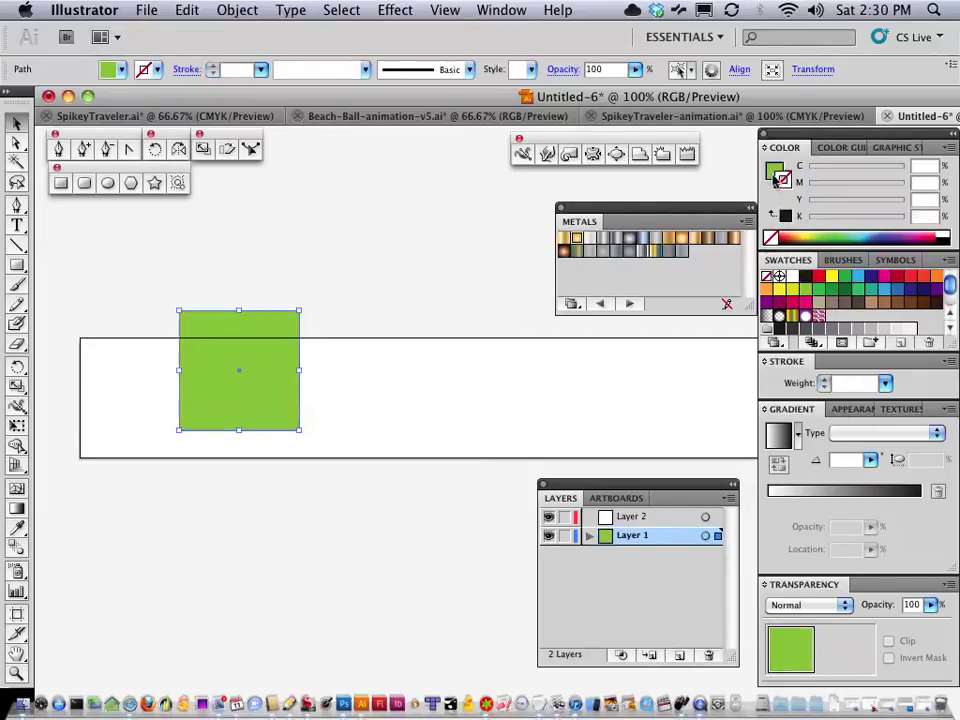
{"action": "left_click", "coordinate": [204, 302]}
{"action": "left_click", "coordinate": [199, 328]}
{"action": "left_click", "coordinate": [204, 303]}
{"action": "left_click", "coordinate": [207, 330]}
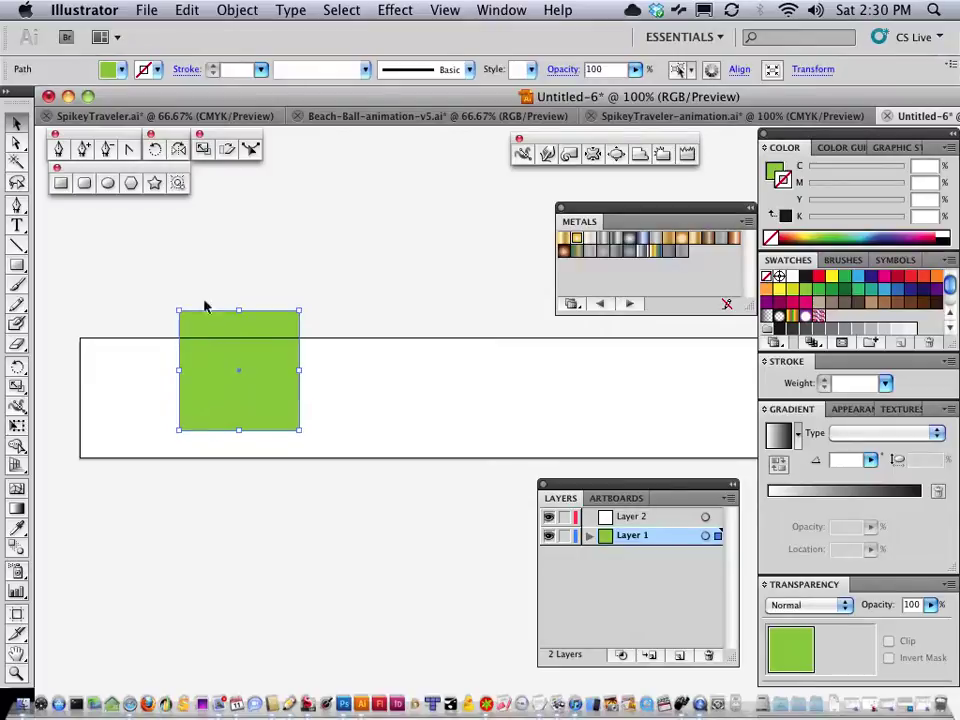
{"action": "left_click", "coordinate": [443, 10]}
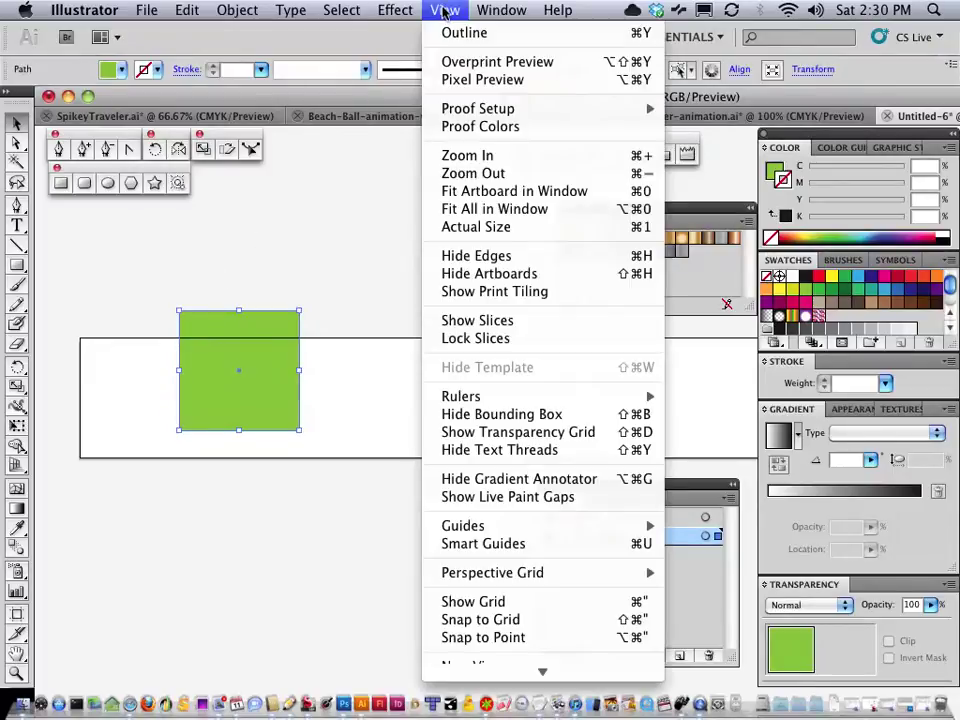
Turn on Smart Guides from the View menu
{"action": "left_click", "coordinate": [456, 545]}
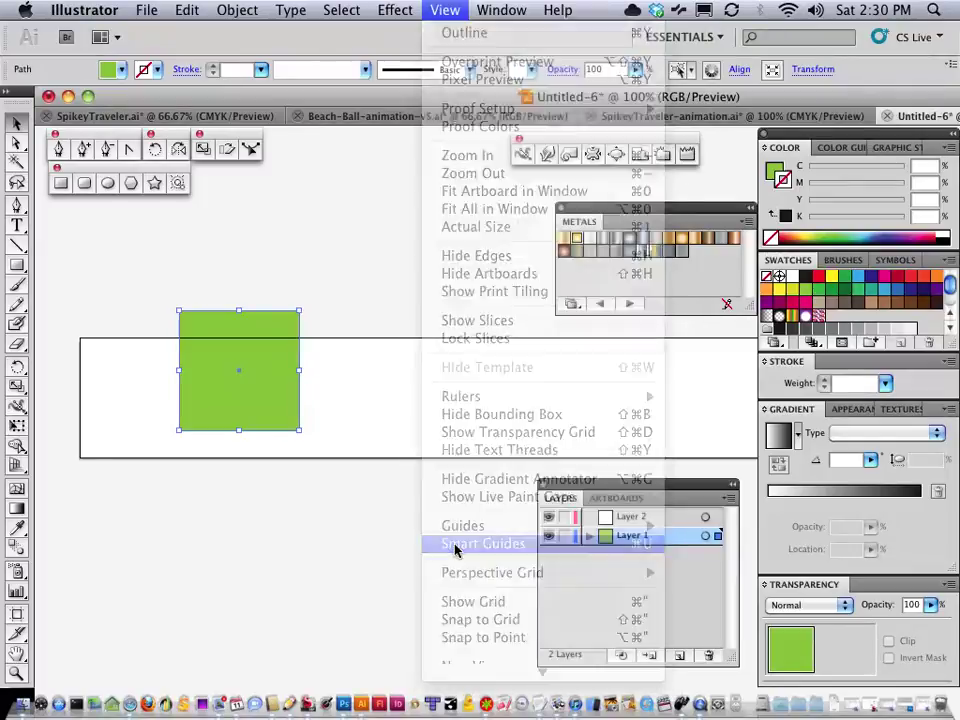
{"action": "left_click", "coordinate": [445, 12]}
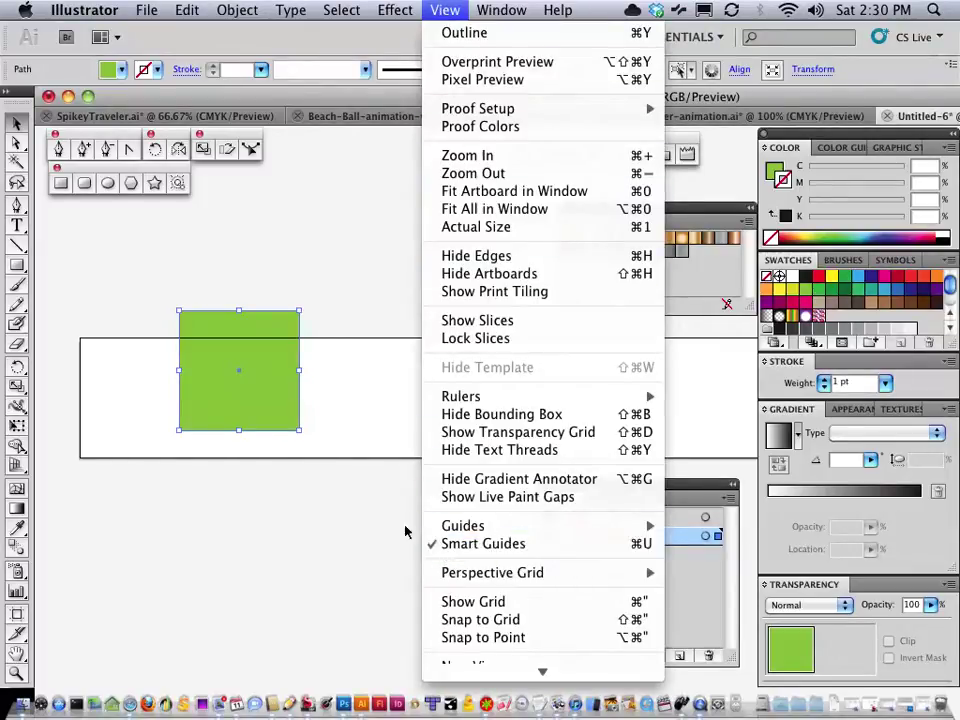
{"action": "left_click", "coordinate": [356, 444]}
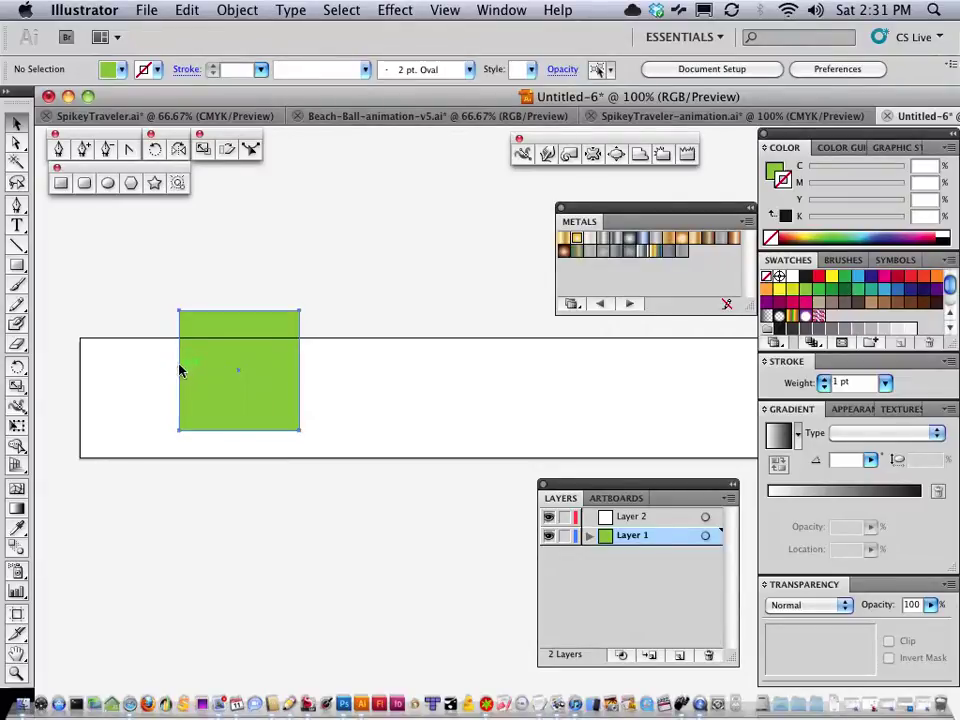
Drag the green square until it snaps into the artboard's top-left corner
{"action": "left_click_drag", "start_coordinate": [180, 370], "coordinate": [86, 434]}
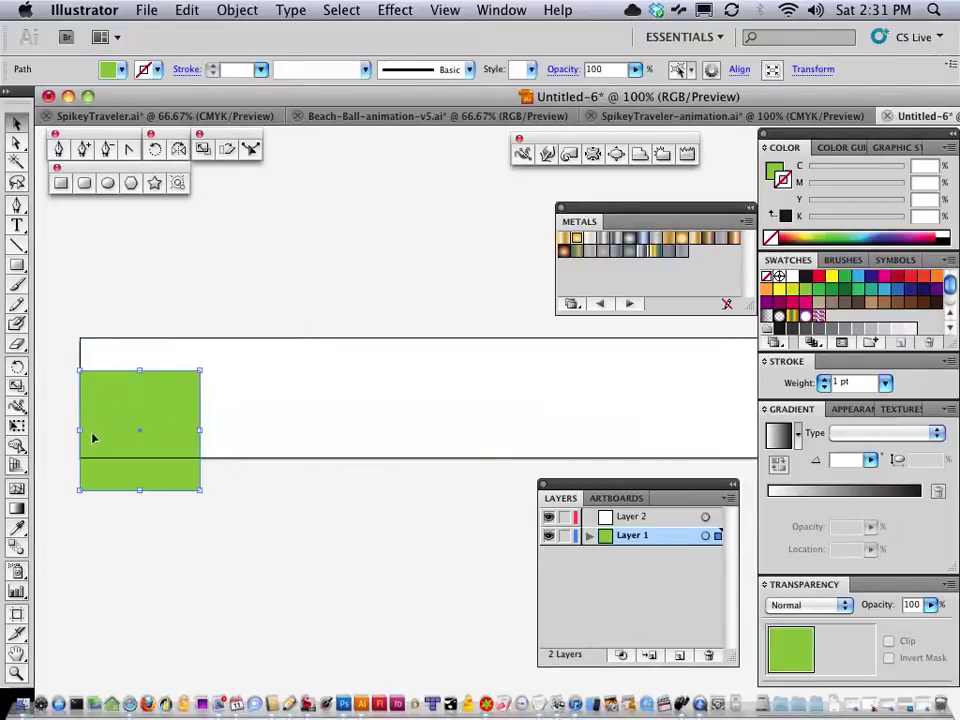
{"action": "left_click_drag", "start_coordinate": [110, 375], "coordinate": [108, 344]}
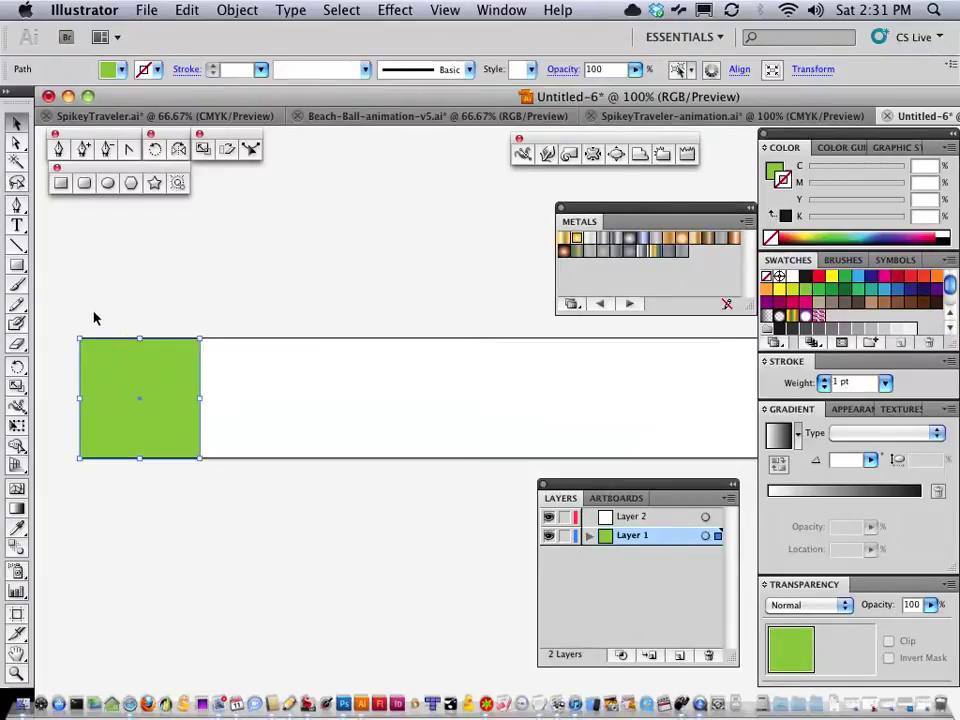
{"action": "left_click", "coordinate": [68, 332]}
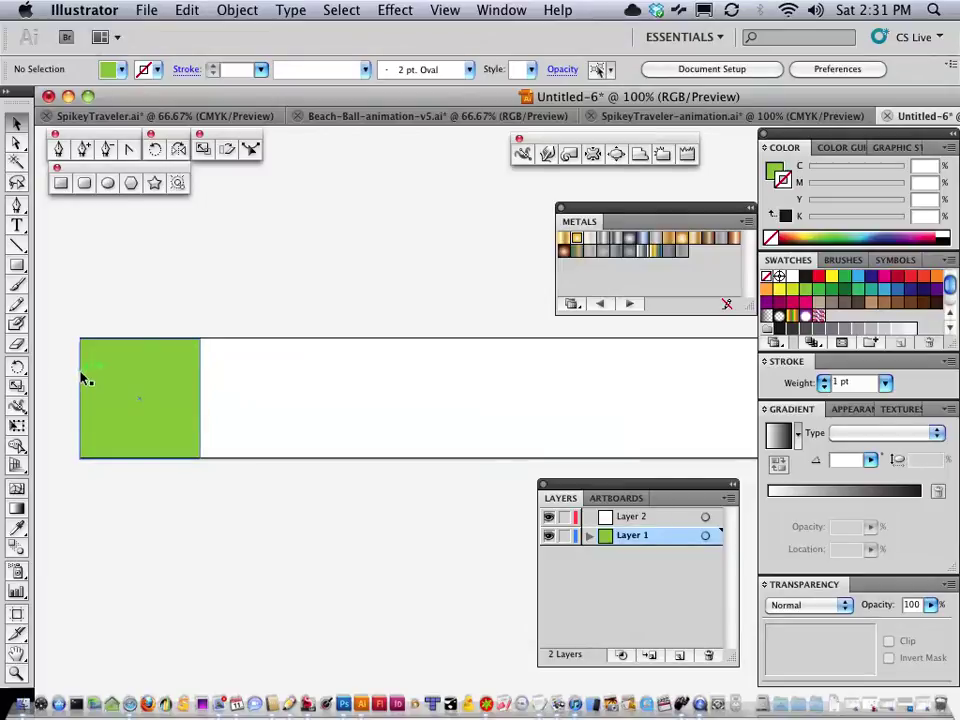
Alt-drag a copy of the green square to its right and fill it yellow-green with no stroke
{"action": "left_click_drag", "start_coordinate": [82, 377], "coordinate": [202, 416]}
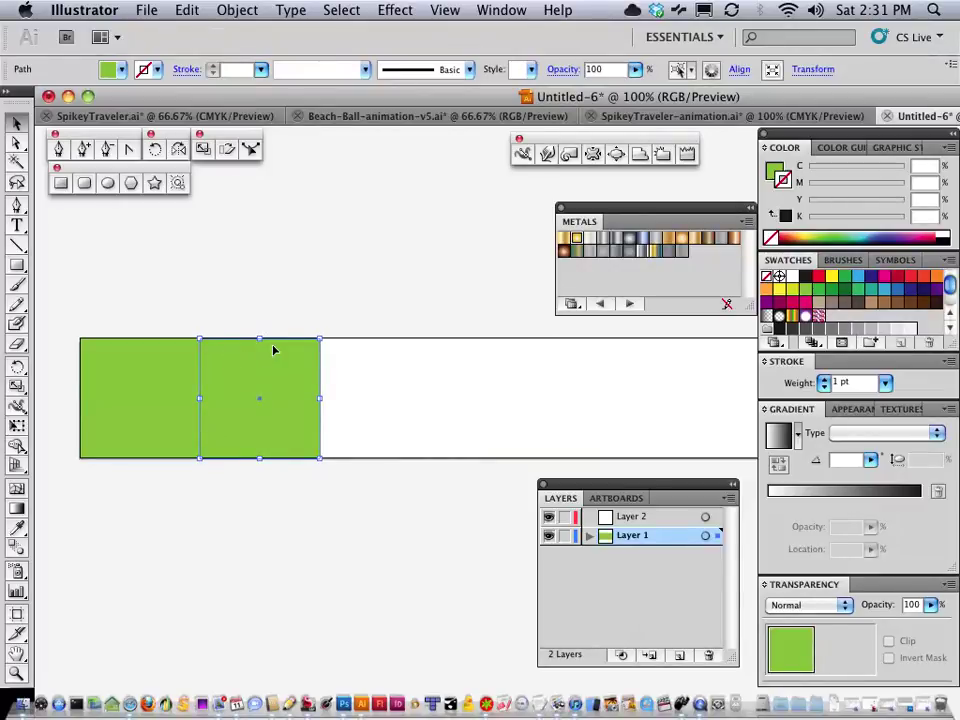
{"action": "left_click", "coordinate": [793, 290]}
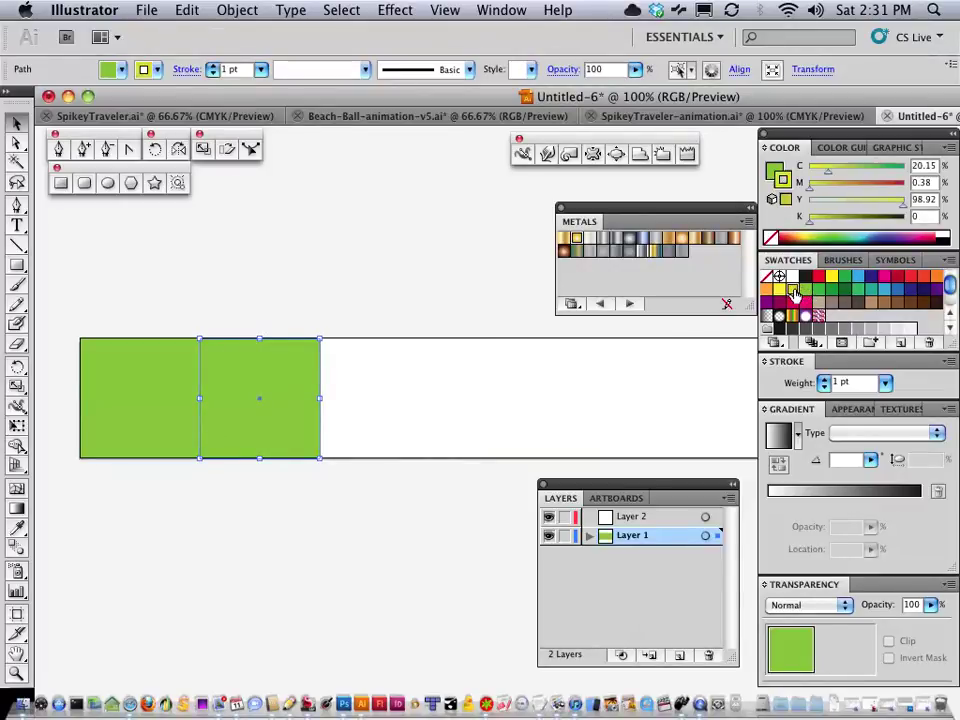
{"action": "left_click", "coordinate": [147, 11]}
{"action": "left_click", "coordinate": [185, 31]}
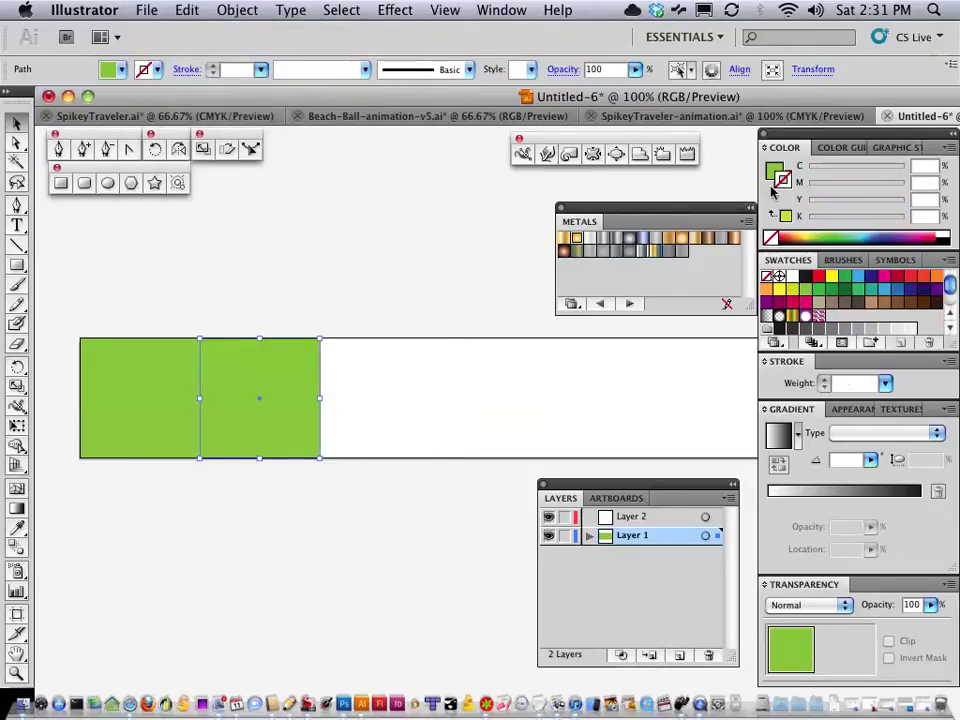
{"action": "left_click", "coordinate": [787, 294]}
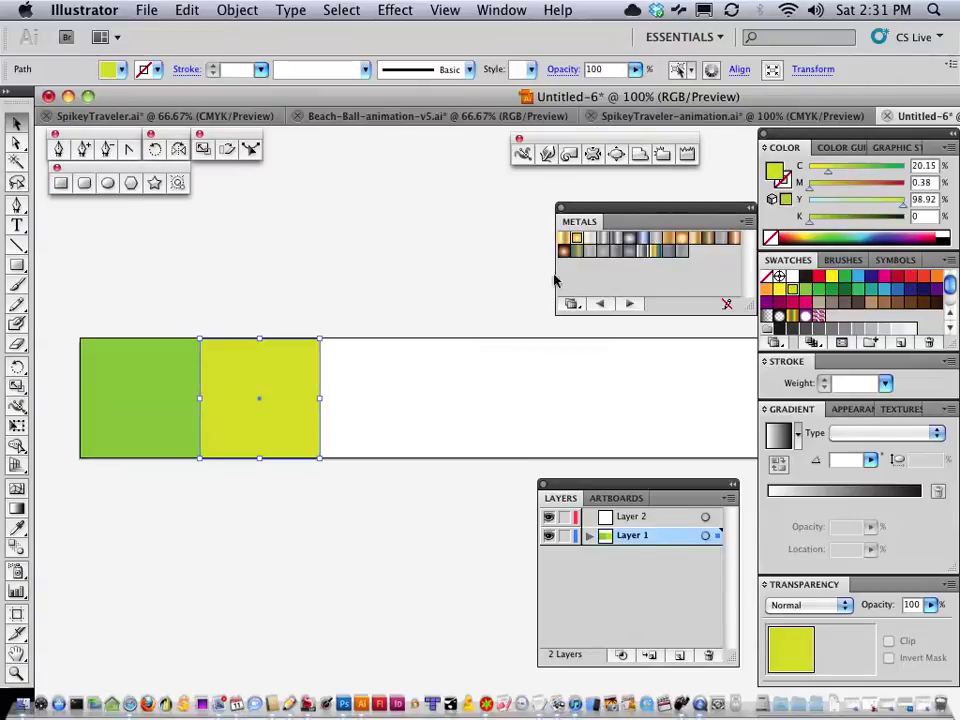
{"action": "left_click", "coordinate": [228, 312]}
{"action": "left_click_drag", "start_coordinate": [180, 321], "coordinate": [242, 432]}
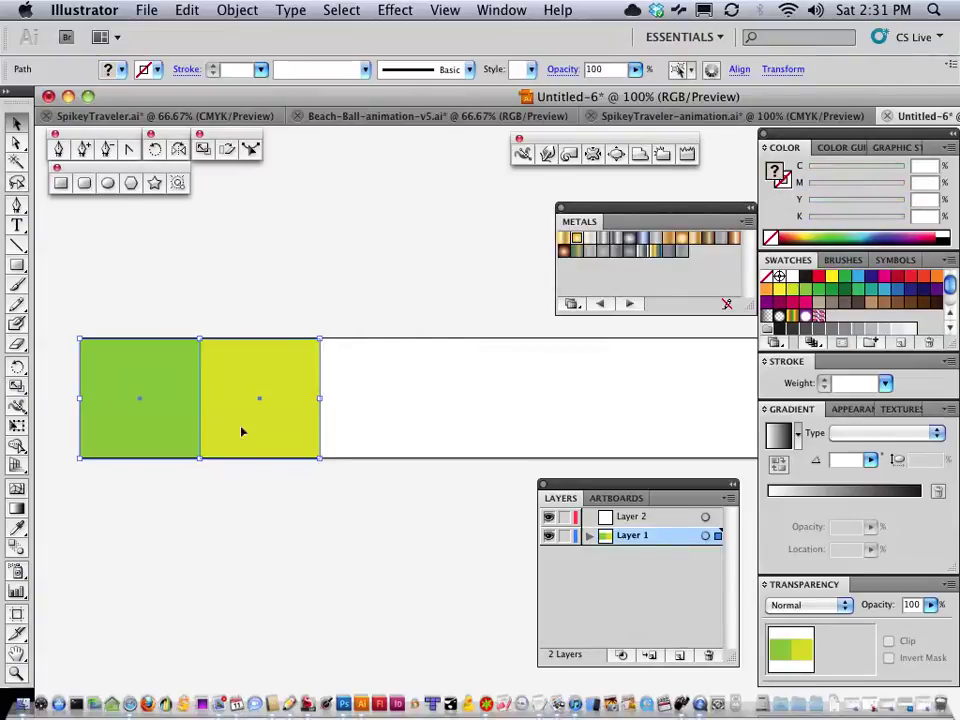
{"action": "left_click", "coordinate": [170, 313]}
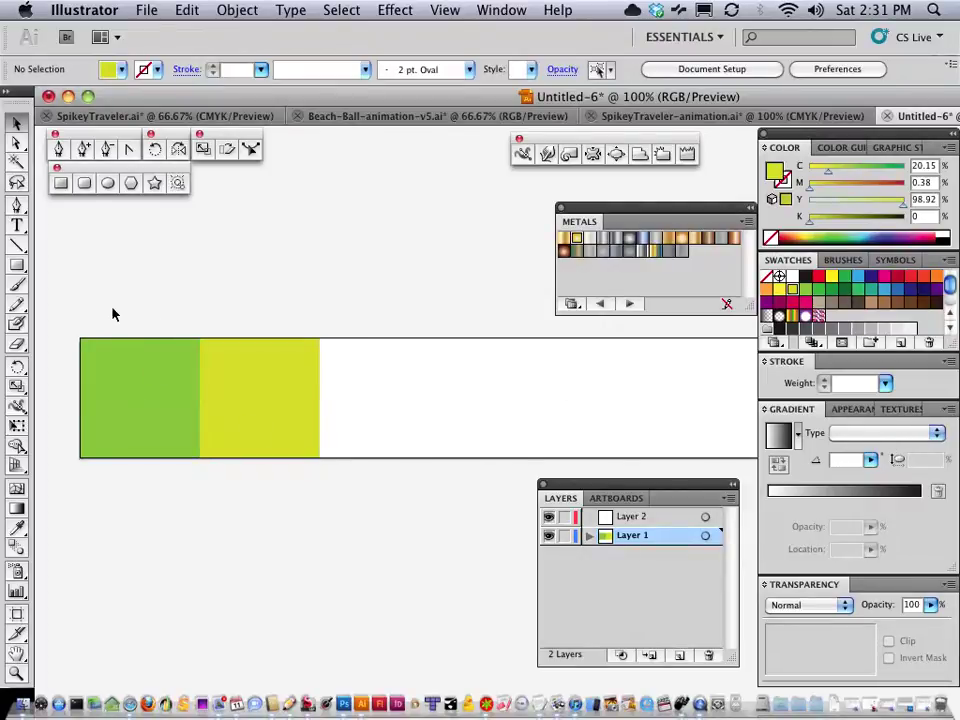
Alt-drag the square pair, then all four, rightward to make eight squares spanning 1024 px
{"action": "left_click_drag", "start_coordinate": [140, 312], "coordinate": [259, 431]}
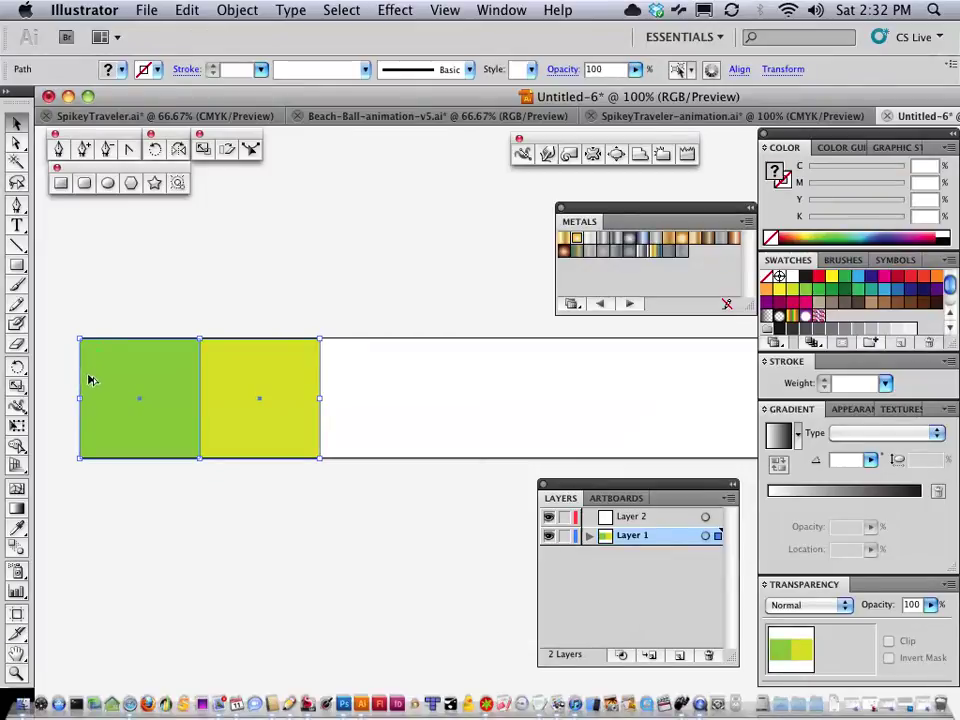
{"action": "left_click_drag", "start_coordinate": [83, 379], "coordinate": [326, 387]}
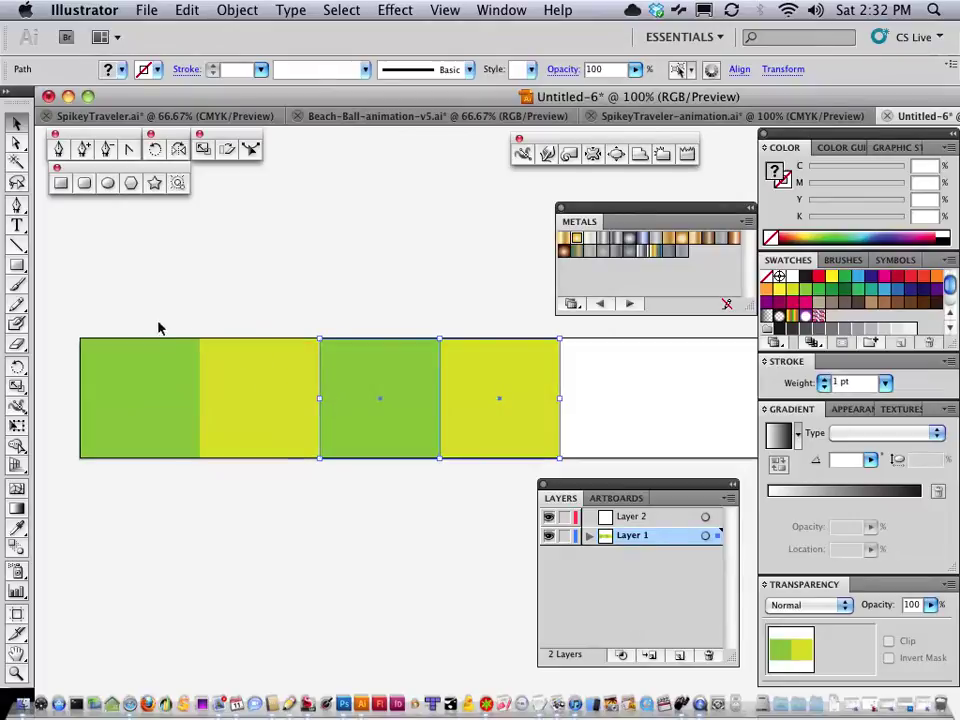
{"action": "left_click_drag", "start_coordinate": [133, 314], "coordinate": [497, 446]}
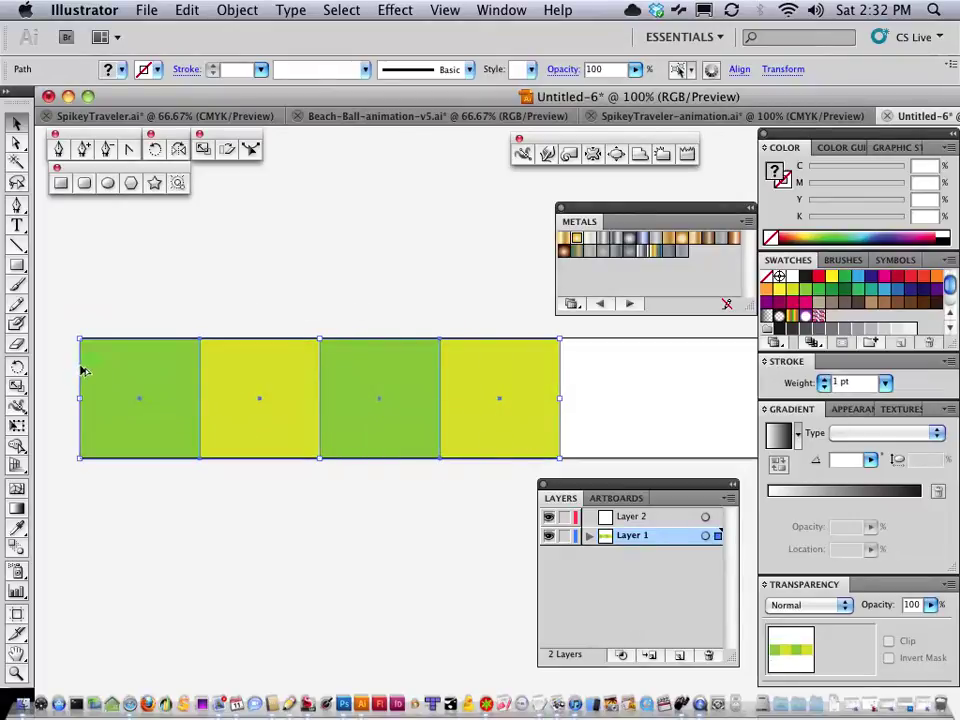
{"action": "left_click_drag", "start_coordinate": [86, 372], "coordinate": [566, 381]}
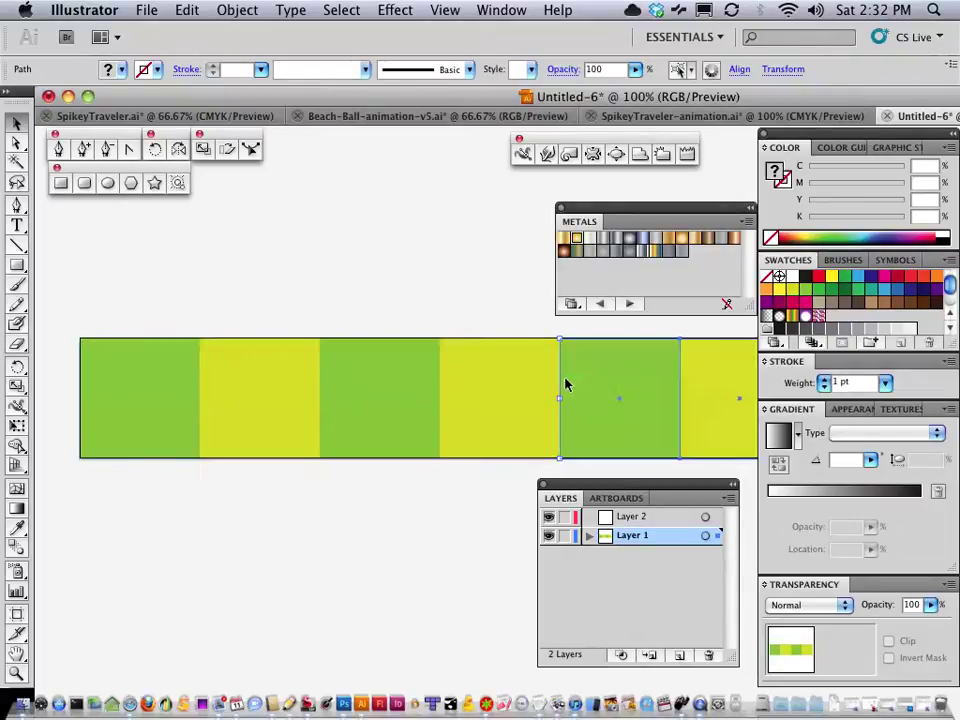
{"action": "left_click", "coordinate": [431, 429], "text": "alt+super"}
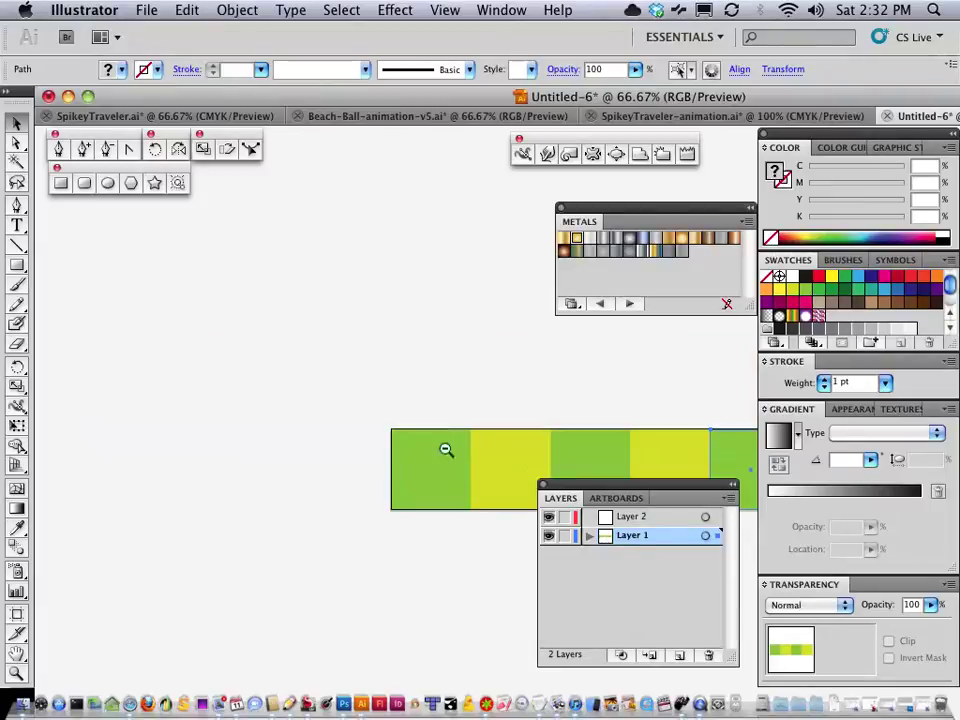
{"action": "left_click_drag", "start_coordinate": [486, 453], "coordinate": [208, 388]}
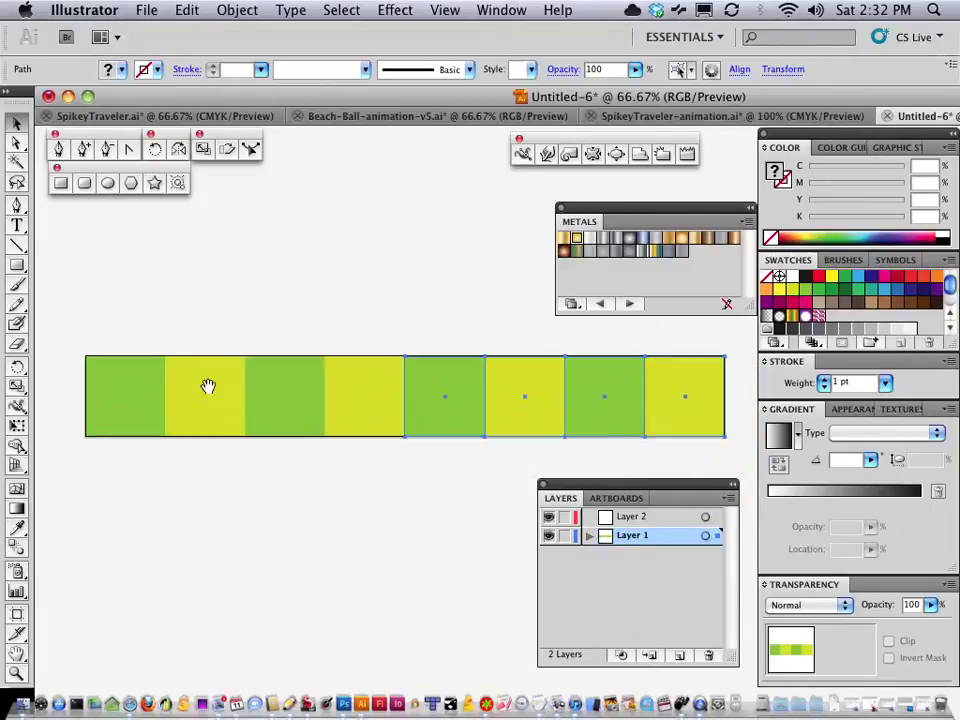
{"action": "left_click", "coordinate": [274, 486]}
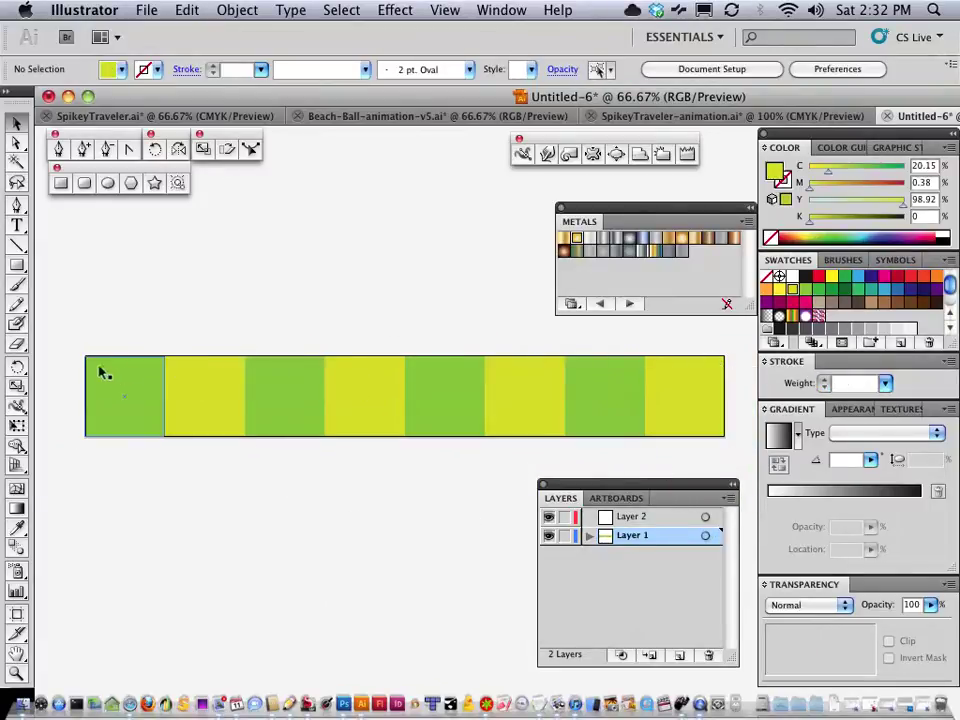
Confirm in Transform that the first square is at X 64, Y 64, measuring 128 × 128 px
{"action": "left_click", "coordinate": [150, 386]}
{"action": "left_click", "coordinate": [812, 69]}
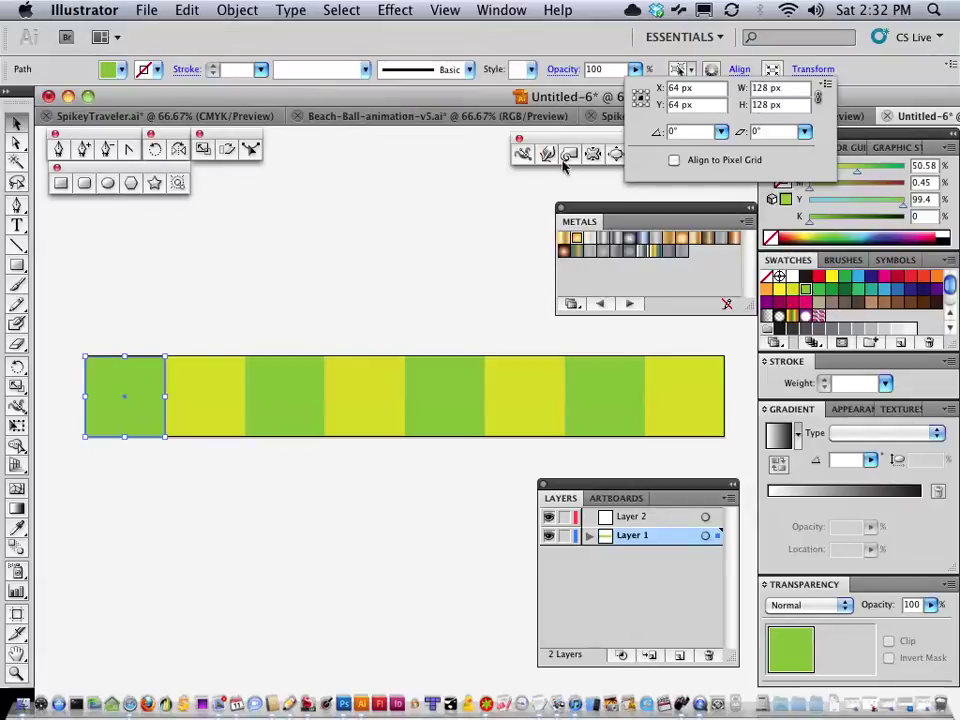
{"action": "left_click", "coordinate": [489, 231]}
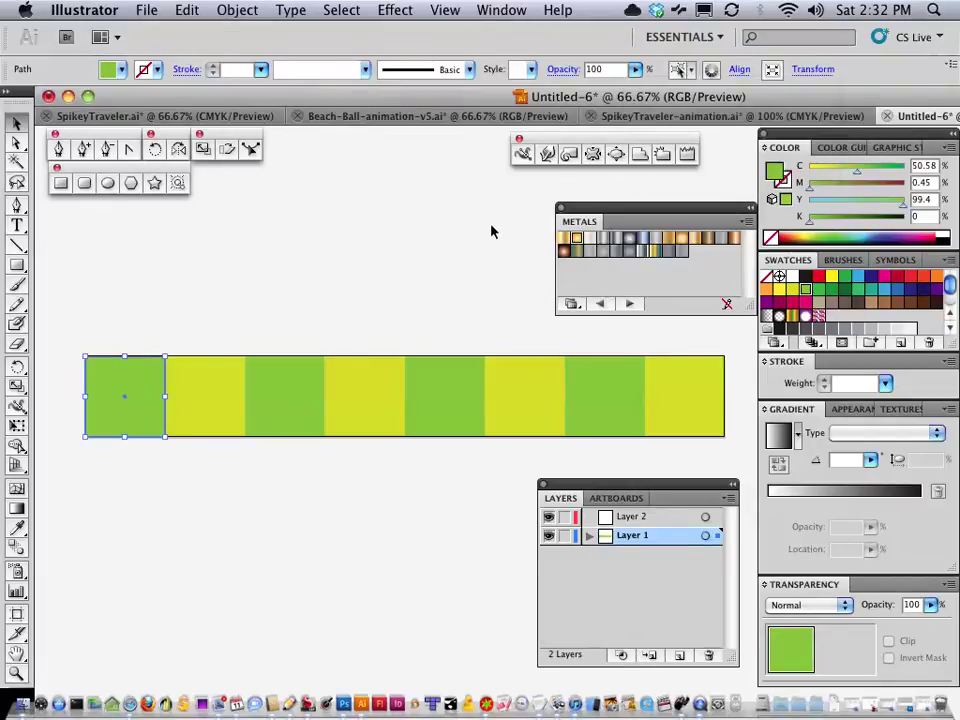
{"action": "left_click", "coordinate": [150, 326]}
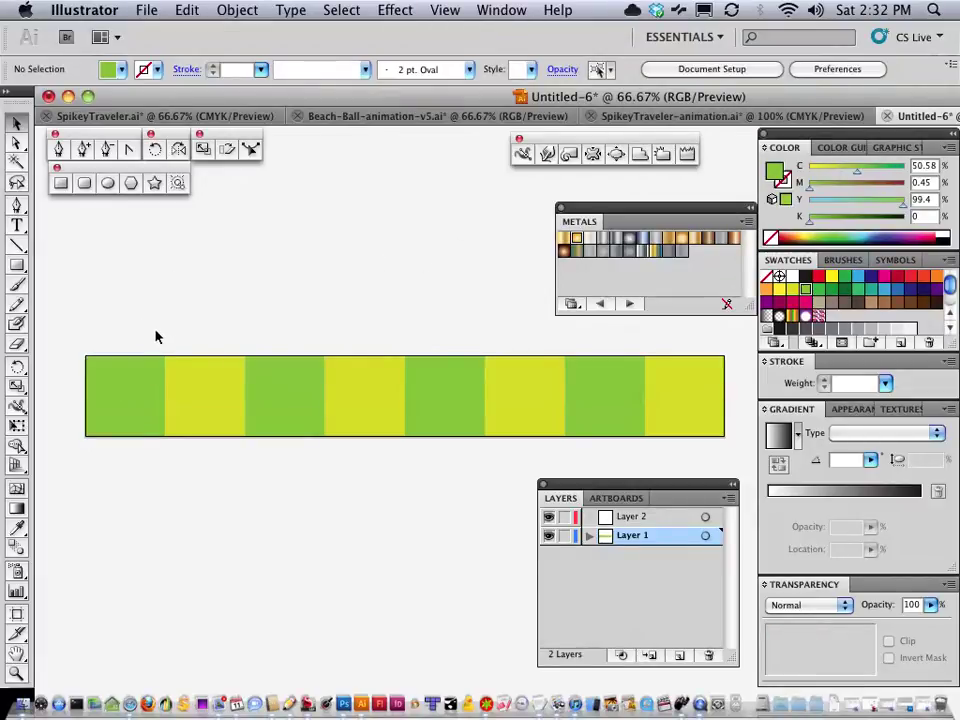